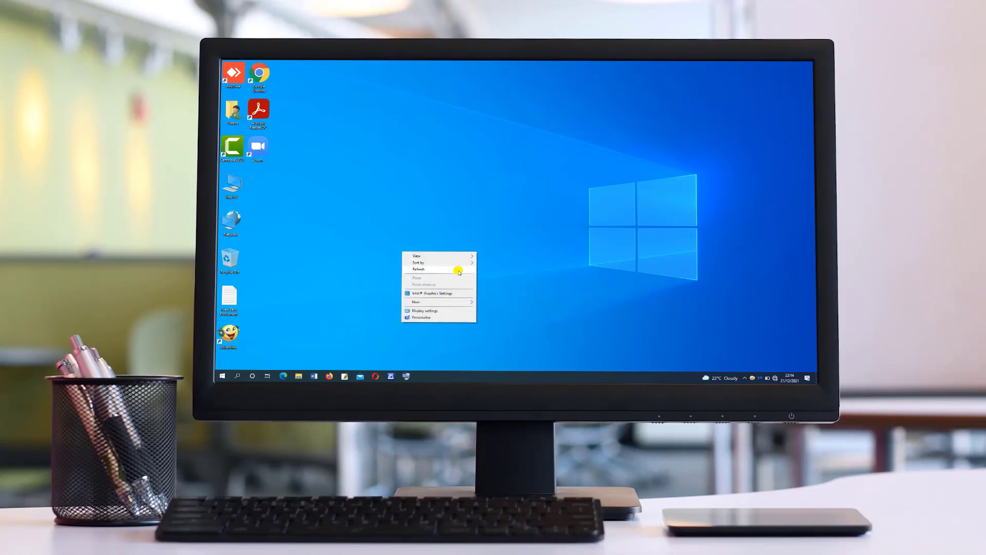
Step: Search Start for Run and run 'mmc' to open an empty Management Console
{"action": "left_click", "coordinate": [458, 269]}
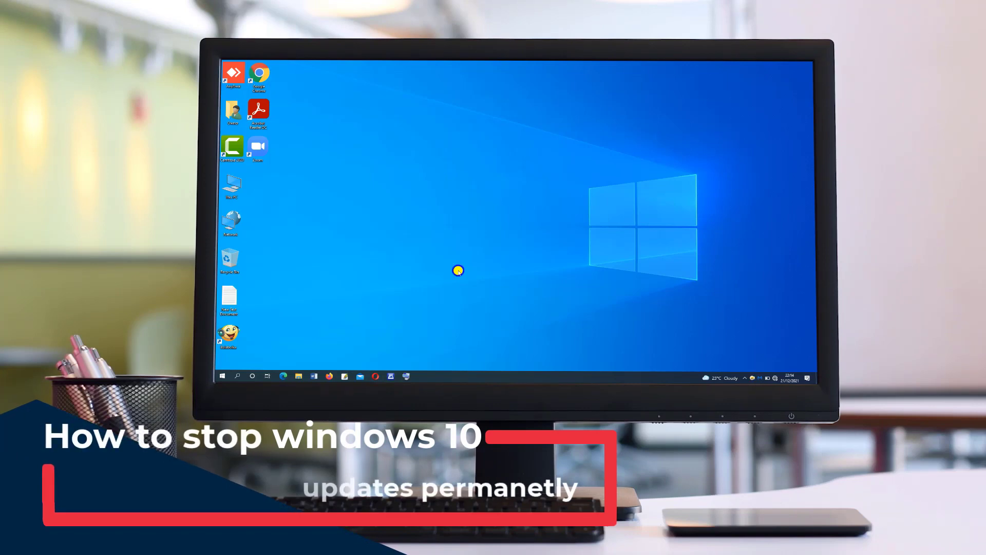
{"action": "right_click", "coordinate": [458, 270]}
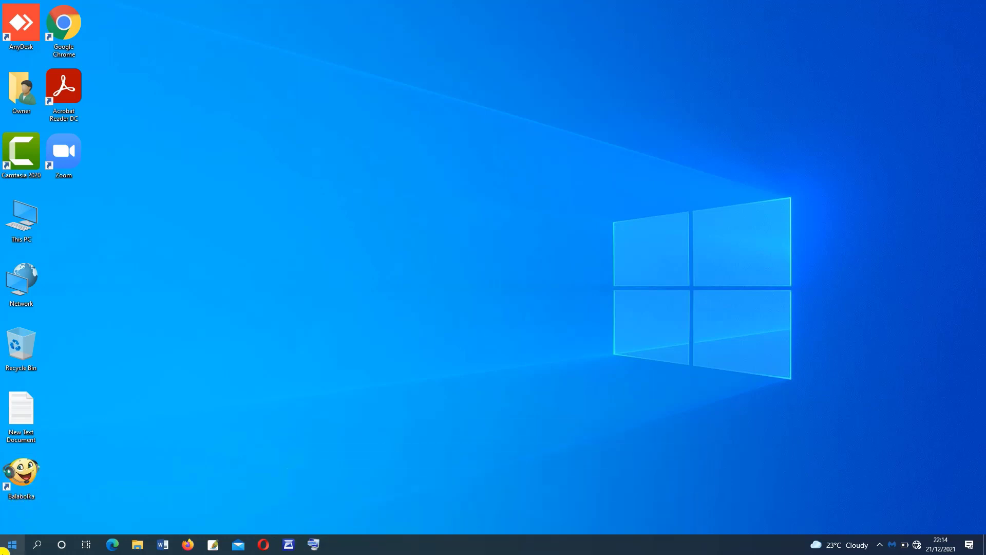
{"action": "left_click", "coordinate": [2, 551]}
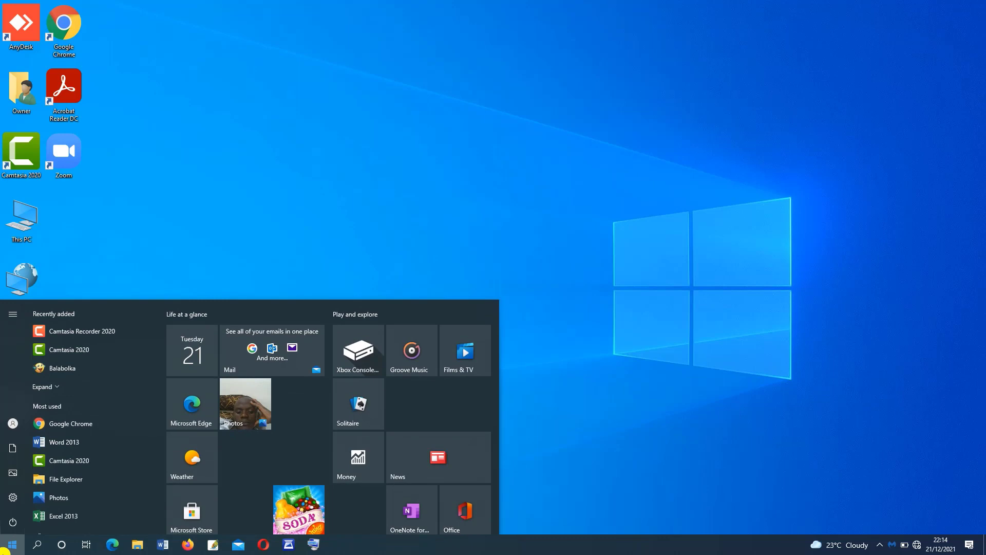
{"action": "type", "text": "run"}
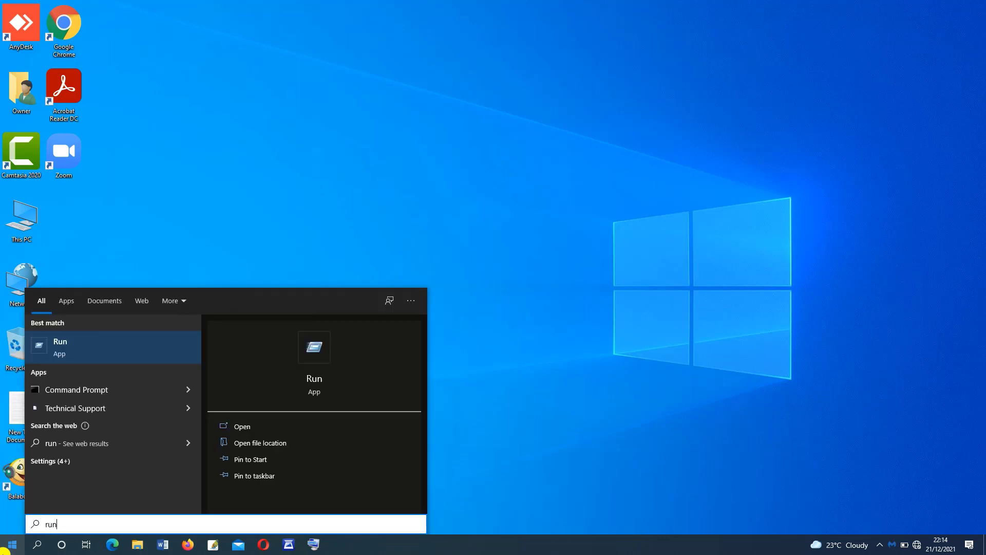
{"action": "left_click", "coordinate": [65, 346]}
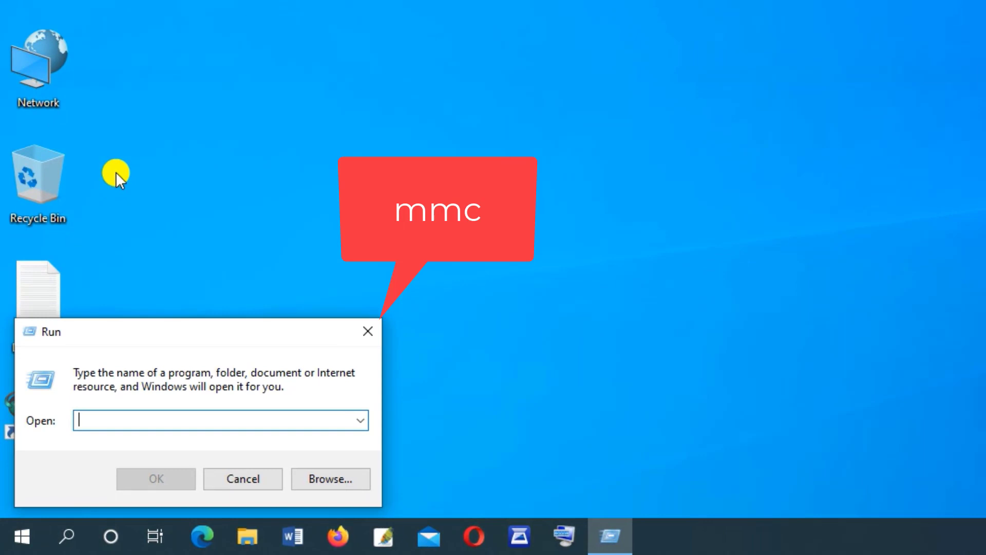
{"action": "type", "text": "mmc"}
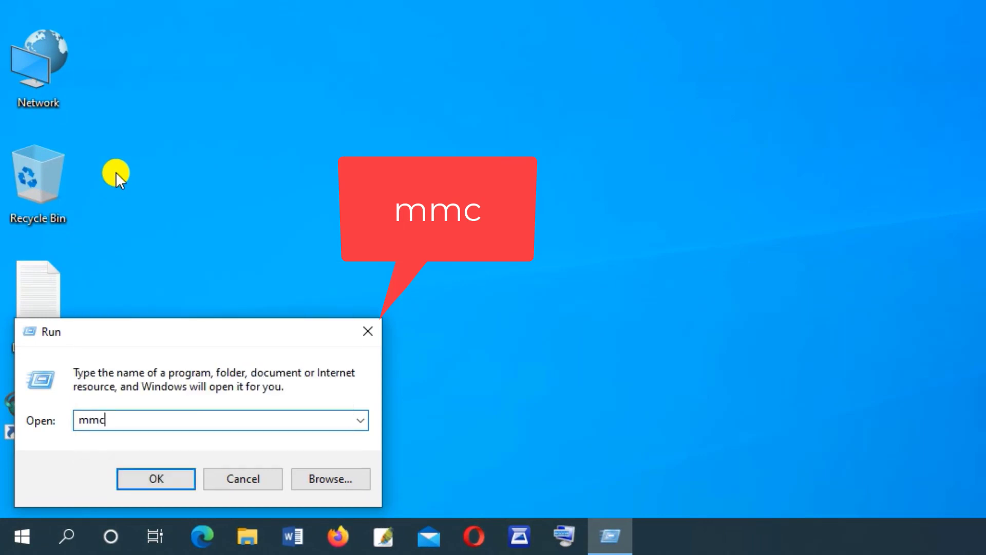
{"action": "left_click", "coordinate": [148, 475]}
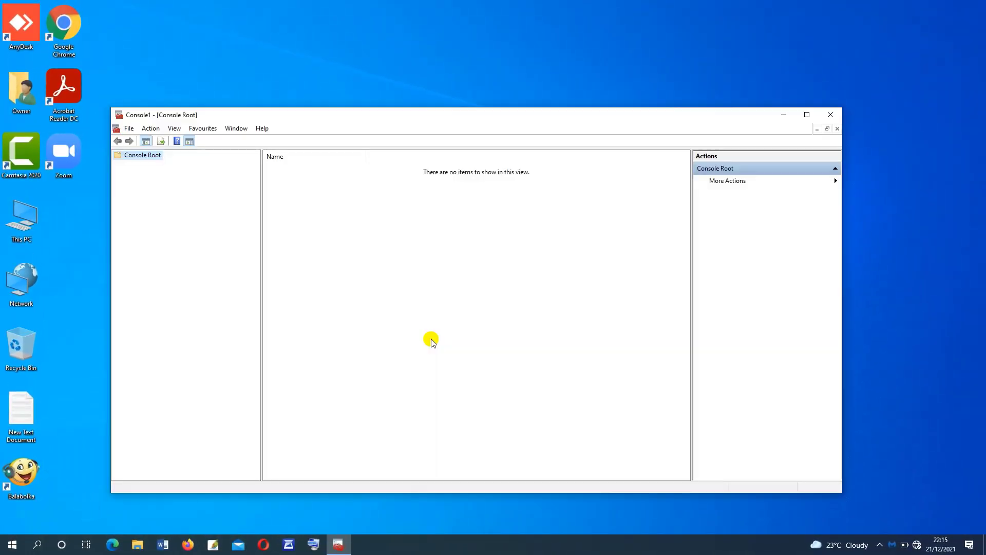
Step: Add the Group Policy Object Editor snap-in for Local Computer to Console Root
{"action": "left_click_drag", "start_coordinate": [842, 107], "coordinate": [928, 42]}
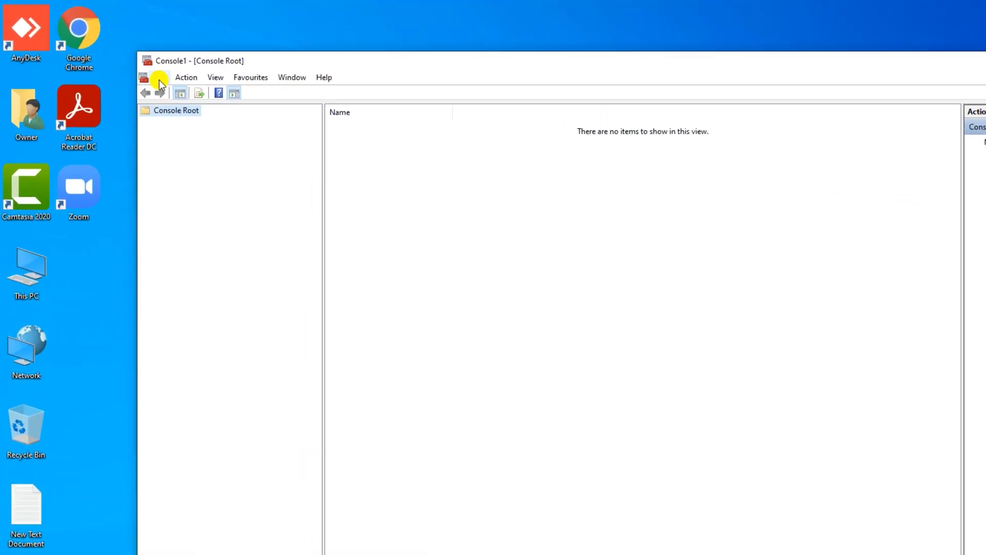
{"action": "left_click", "coordinate": [159, 79]}
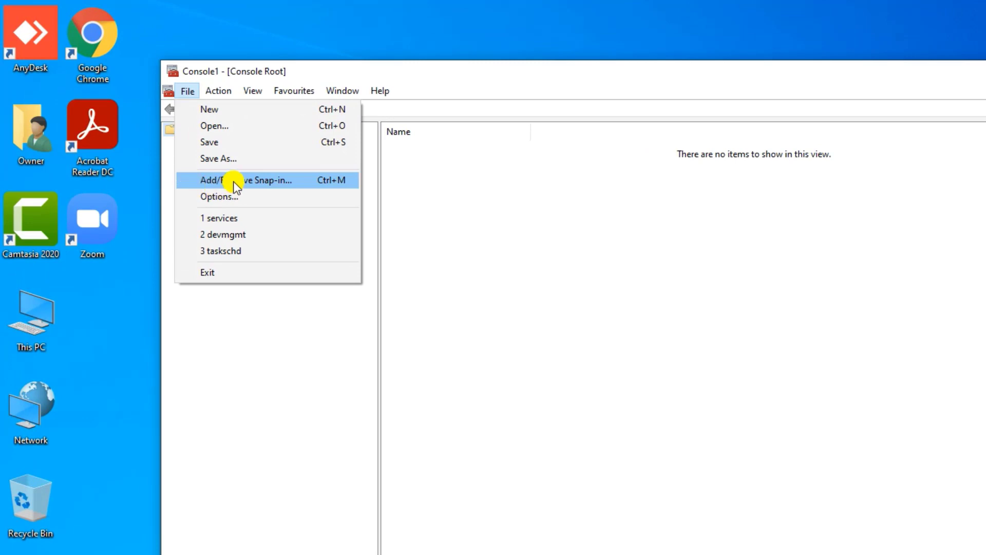
{"action": "left_click", "coordinate": [271, 181]}
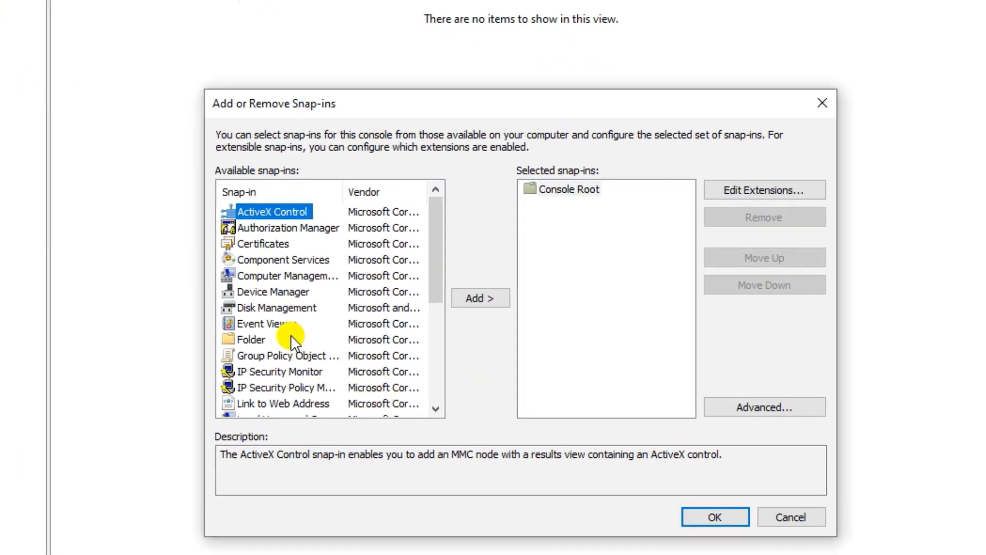
{"action": "left_click", "coordinate": [303, 355]}
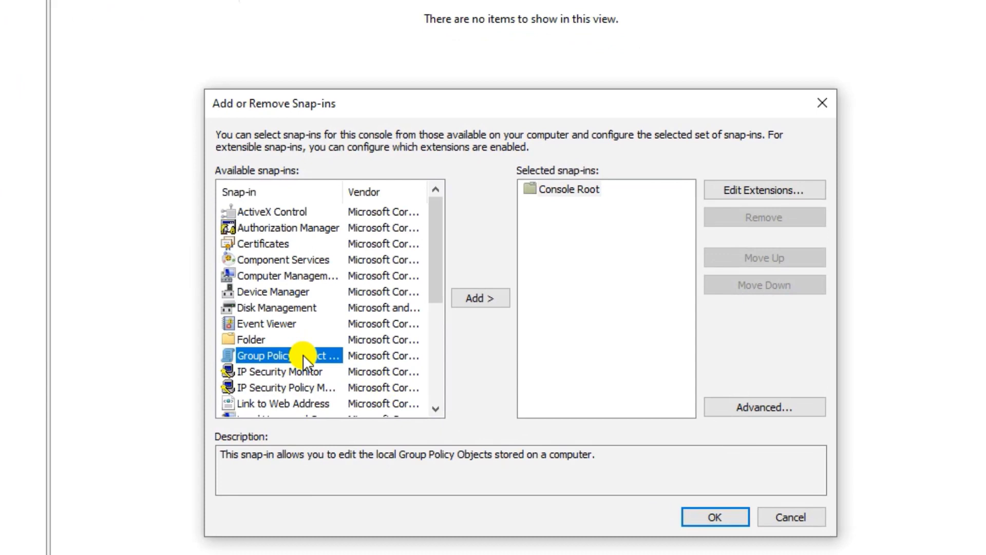
{"action": "left_click", "coordinate": [478, 297]}
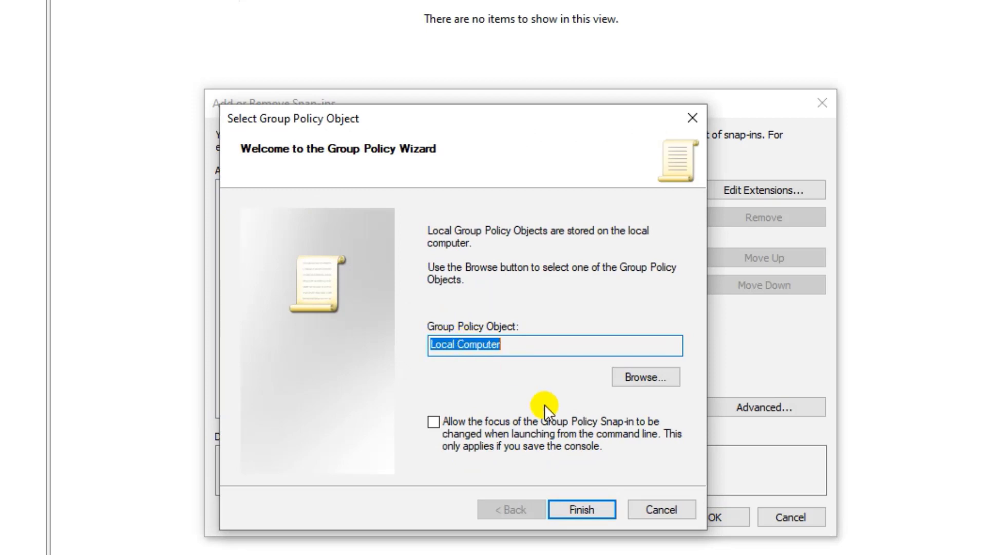
{"action": "left_click", "coordinate": [582, 509]}
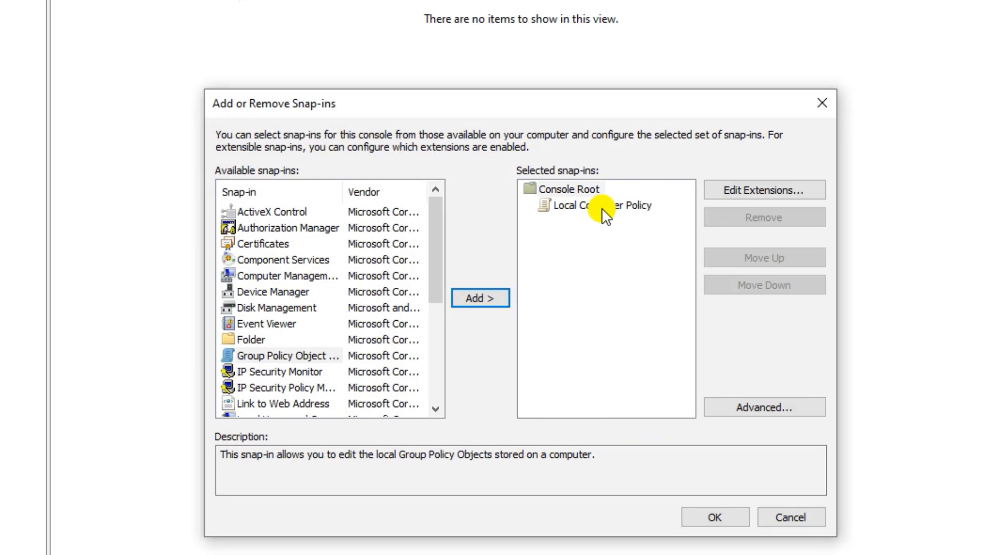
{"action": "left_click", "coordinate": [723, 514]}
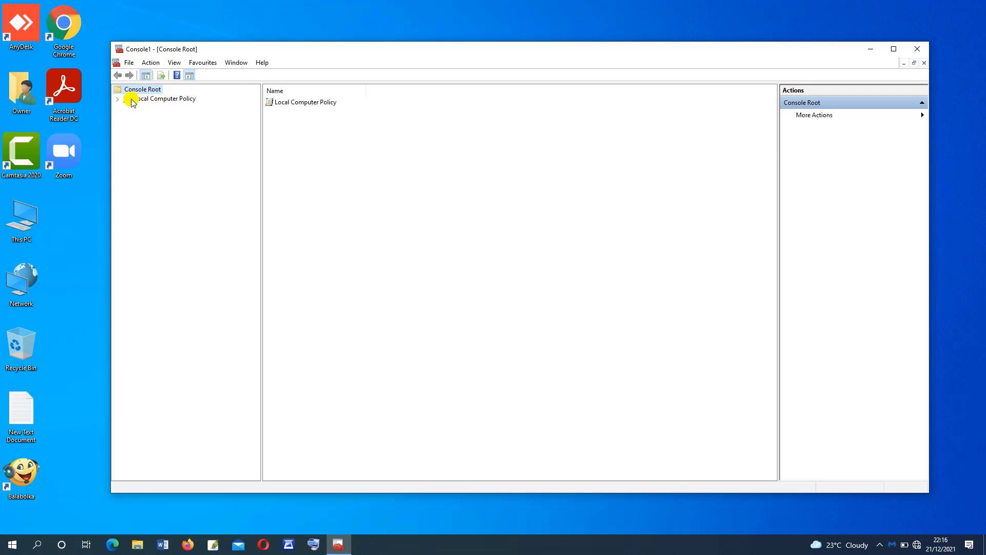
Step: Expand Local Computer Policy > Computer Configuration > Administrative Templates > Windows Components to reach Windows Update
{"action": "left_click", "coordinate": [117, 99]}
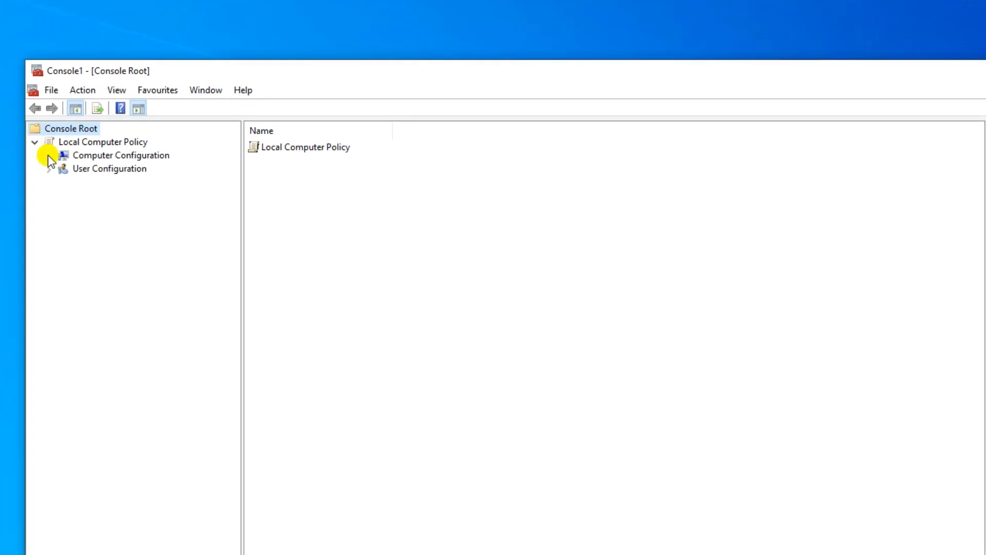
{"action": "left_click", "coordinate": [49, 155]}
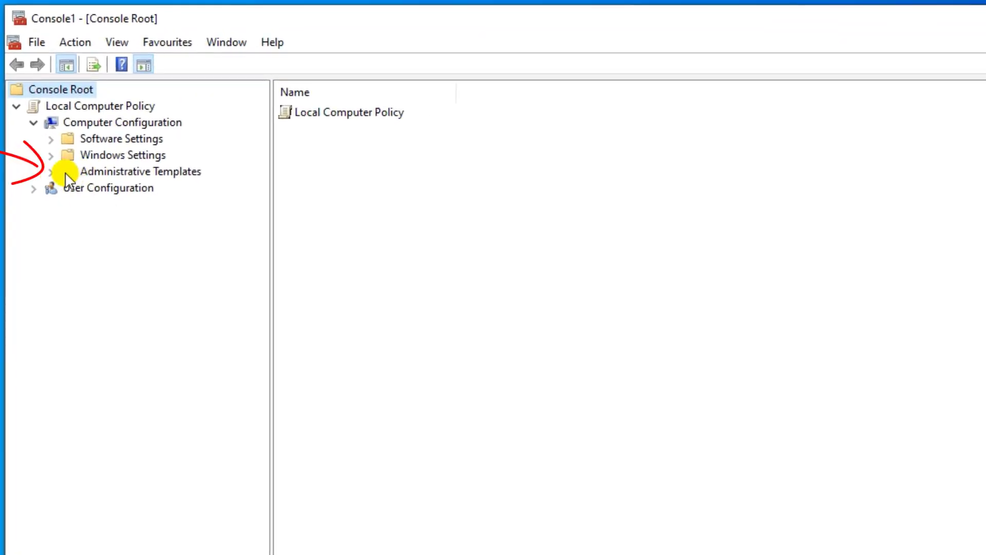
{"action": "left_click", "coordinate": [51, 173]}
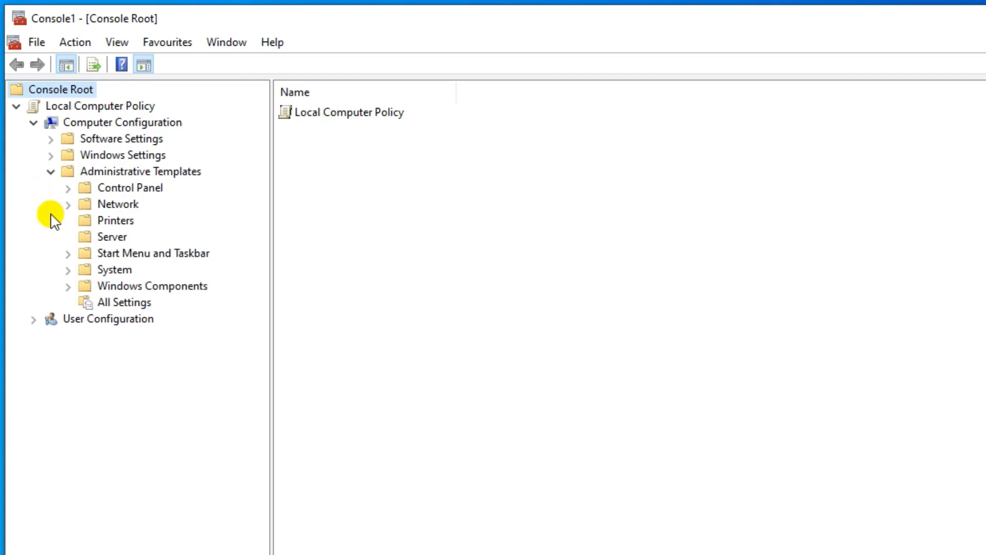
{"action": "left_click", "coordinate": [68, 286]}
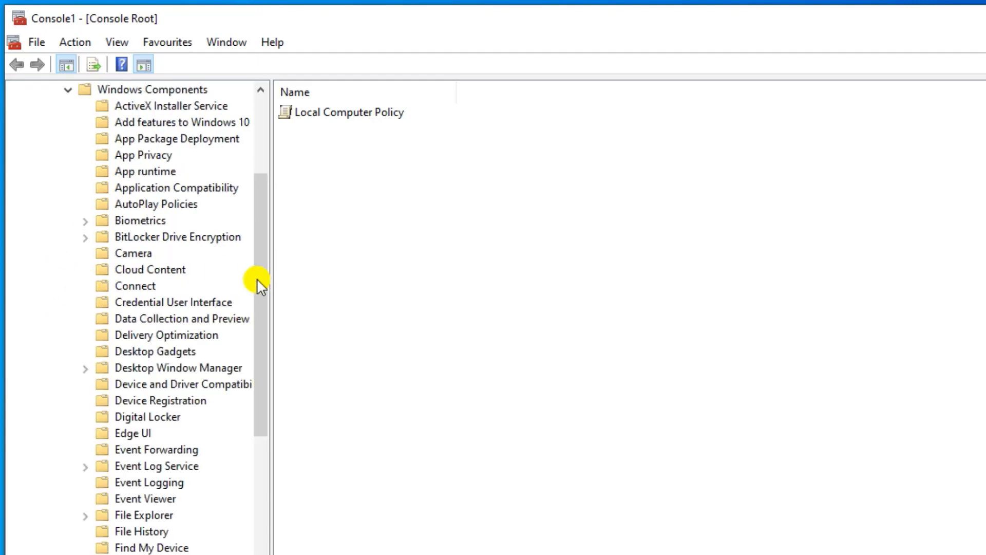
{"action": "left_click_drag", "start_coordinate": [274, 299], "coordinate": [426, 554]}
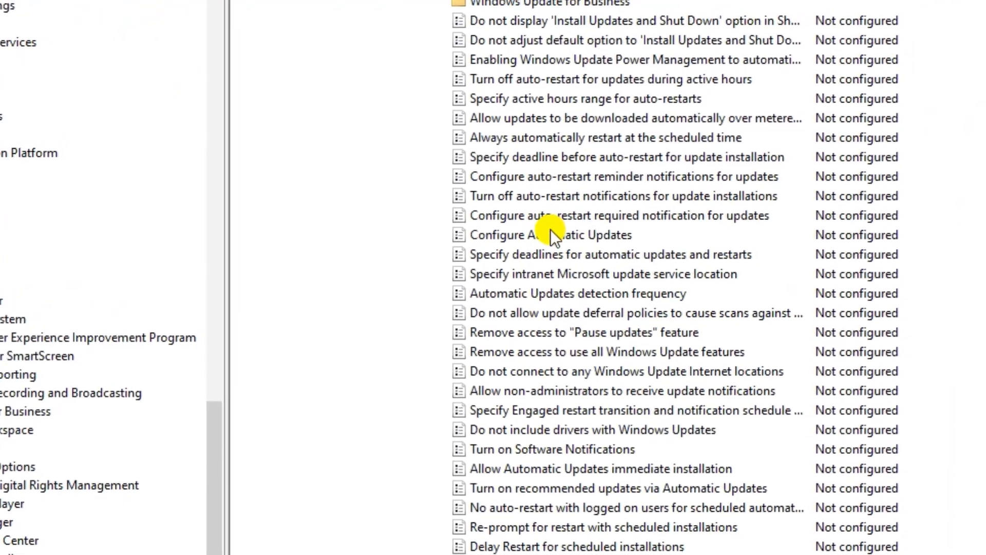
Step: Enable Configure Automatic Updates with '2 - Notify for download and auto install', then close the console
{"action": "left_click", "coordinate": [588, 217]}
{"action": "double_click", "coordinate": [507, 234]}
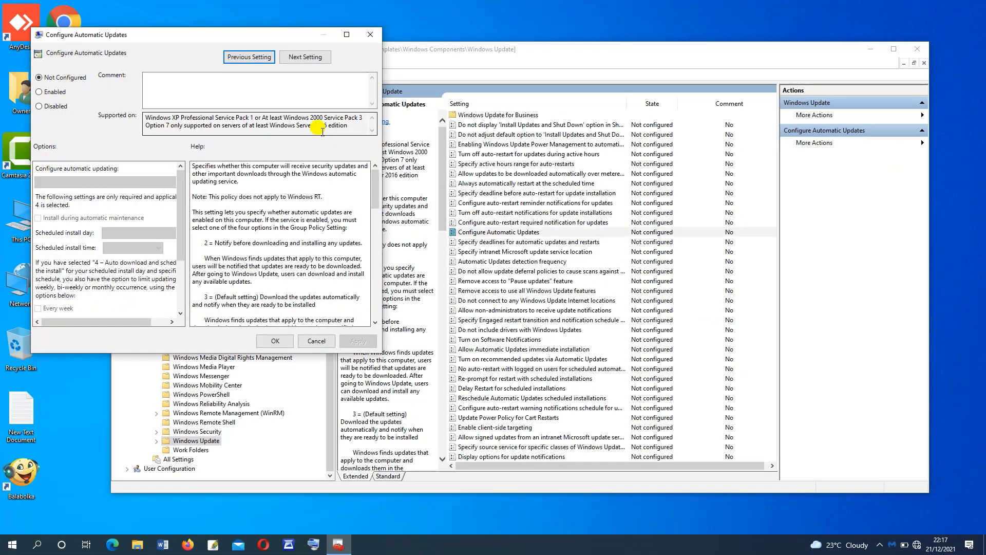
{"action": "left_click_drag", "start_coordinate": [223, 38], "coordinate": [256, 34]}
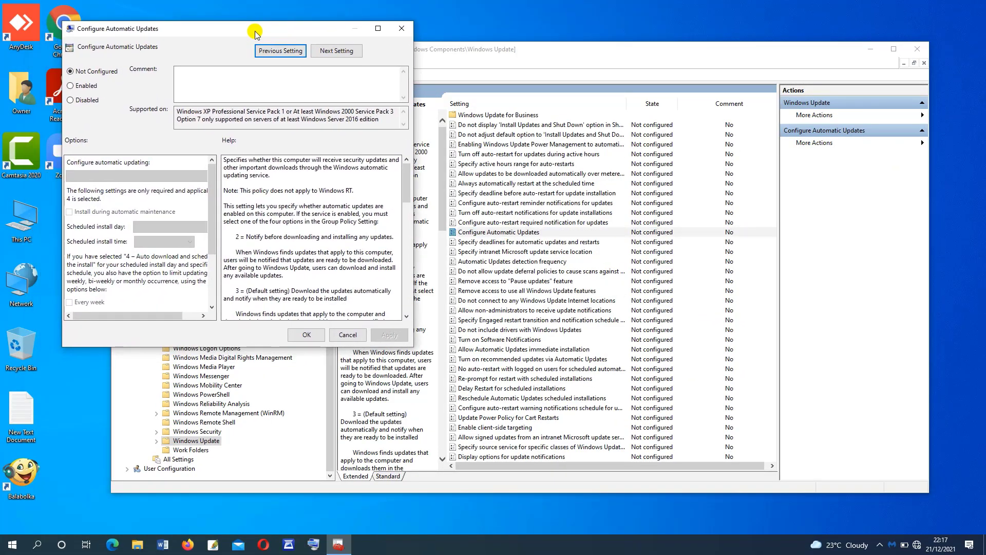
{"action": "left_click", "coordinate": [89, 87]}
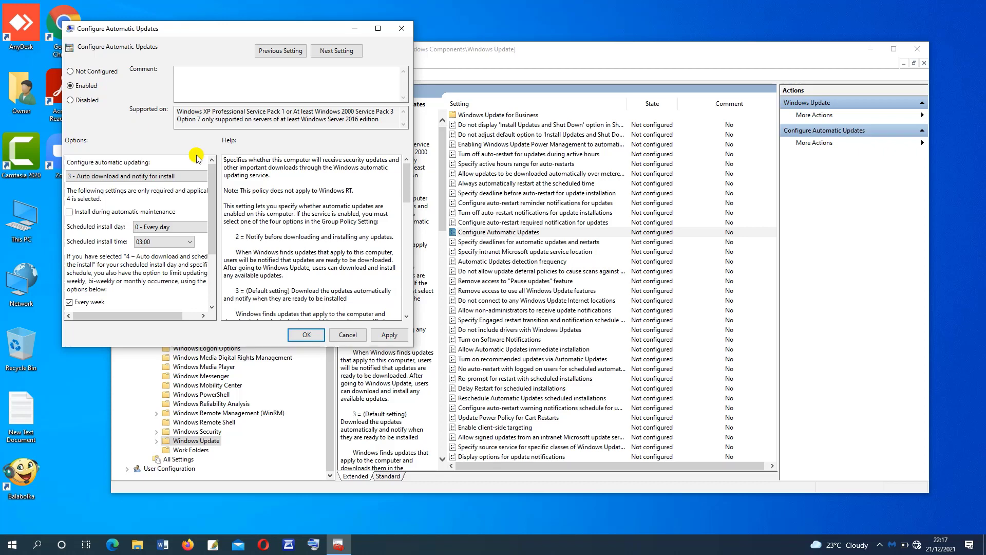
{"action": "left_click", "coordinate": [166, 177]}
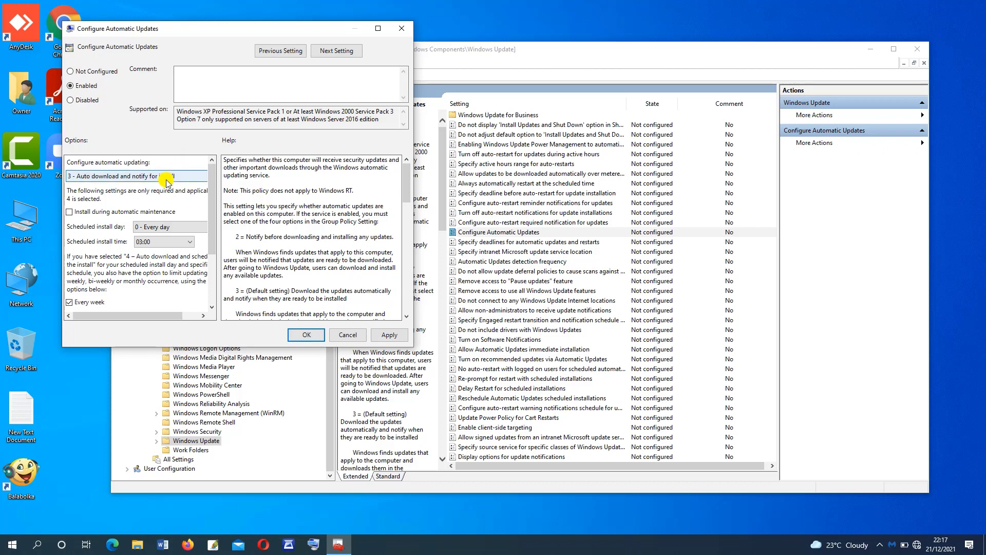
{"action": "left_click", "coordinate": [165, 177]}
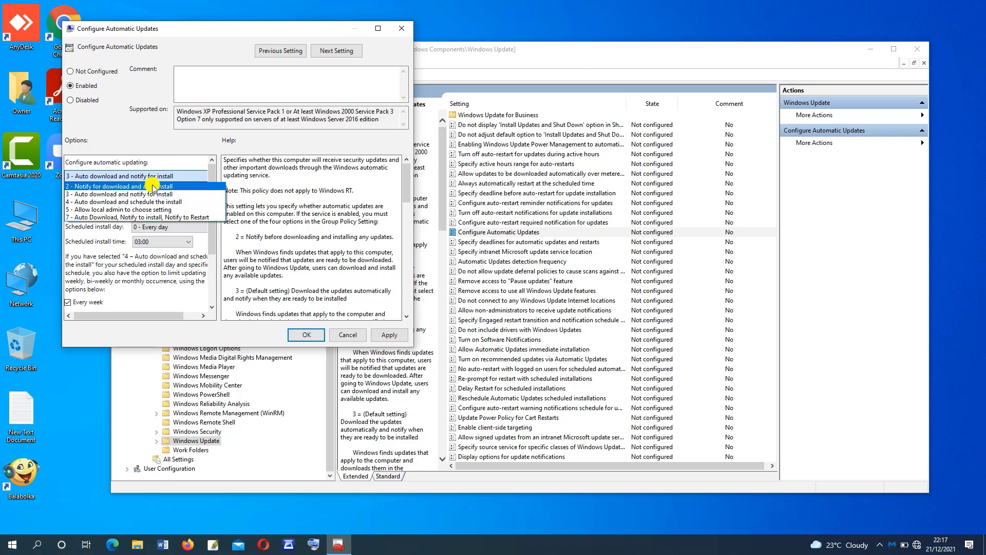
{"action": "left_click", "coordinate": [152, 186]}
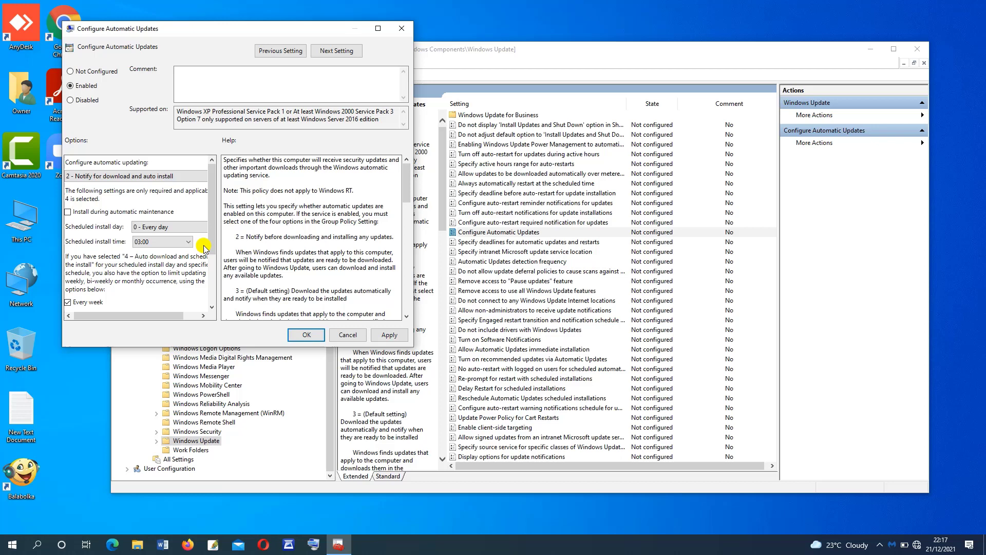
{"action": "left_click", "coordinate": [389, 335]}
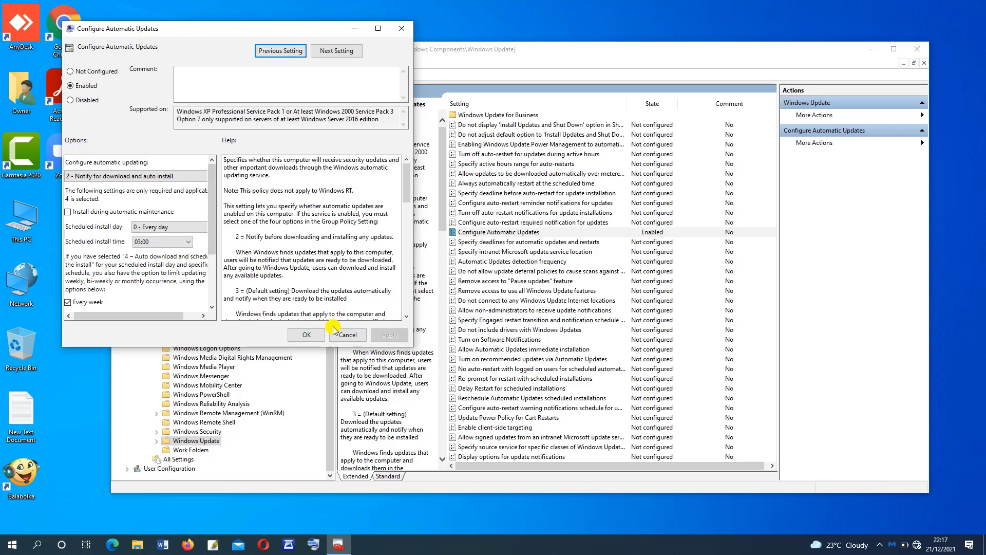
{"action": "left_click", "coordinate": [306, 335]}
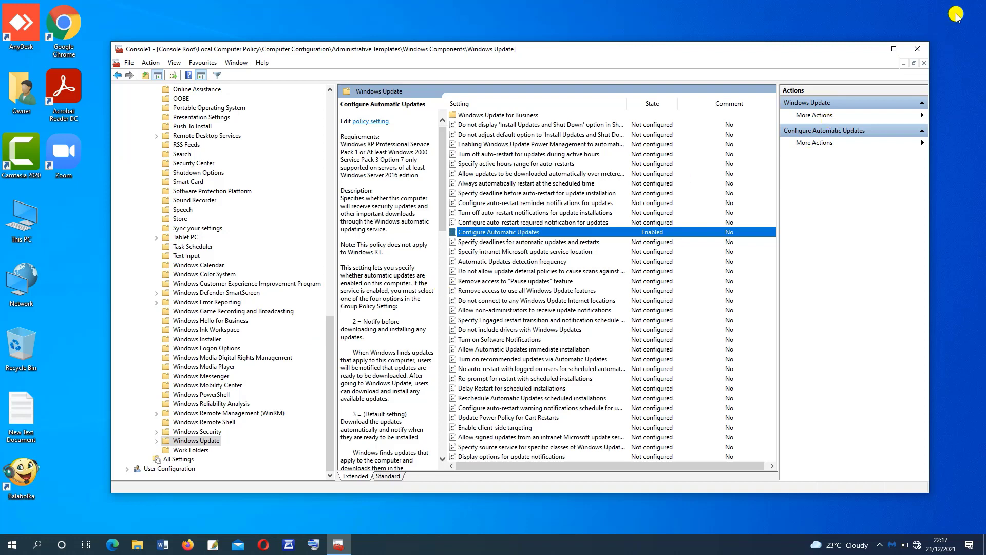
{"action": "left_click", "coordinate": [915, 51]}
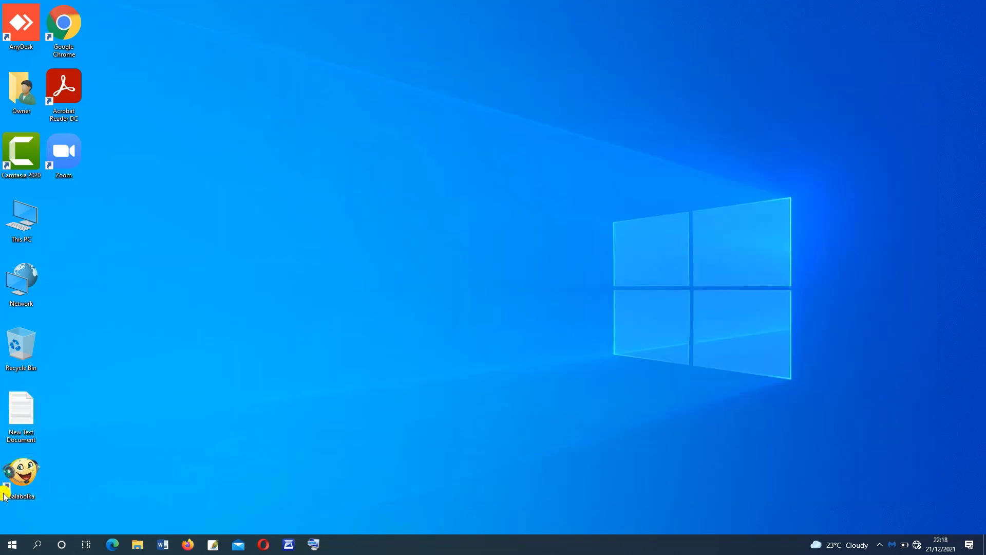
Step: Search Start for 'services' and launch the Services app
{"action": "left_click", "coordinate": [14, 547]}
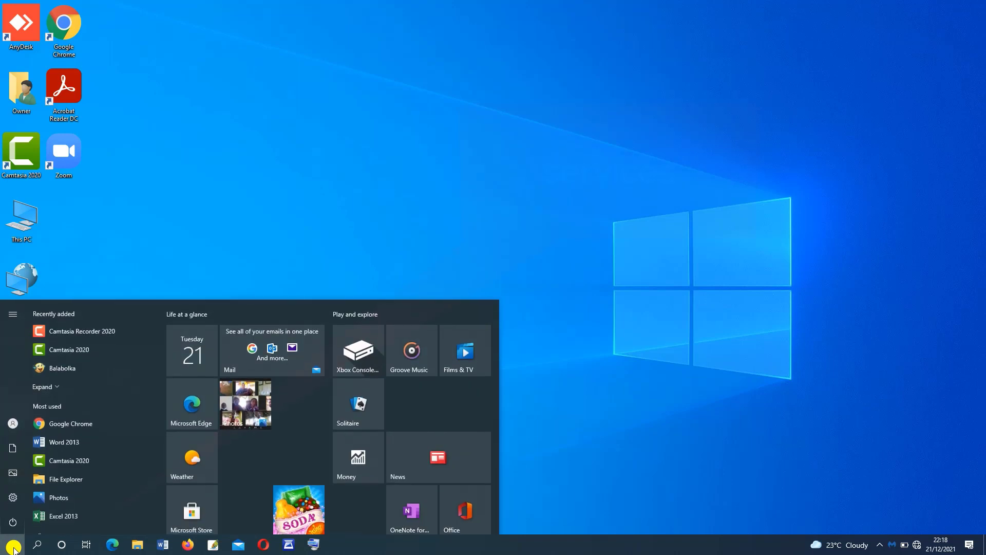
{"action": "type", "text": "ser"}
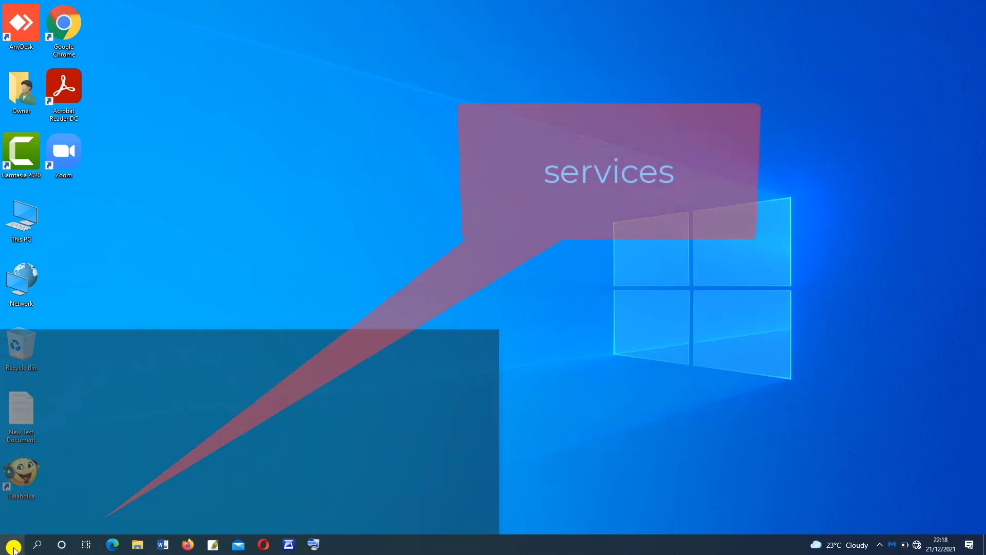
{"action": "type", "text": "v"}
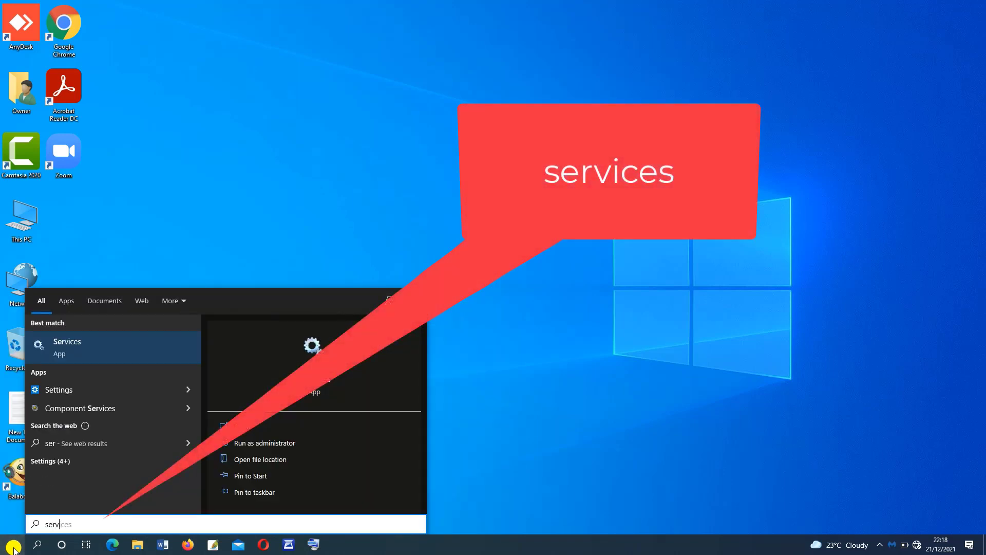
{"action": "type", "text": "ices"}
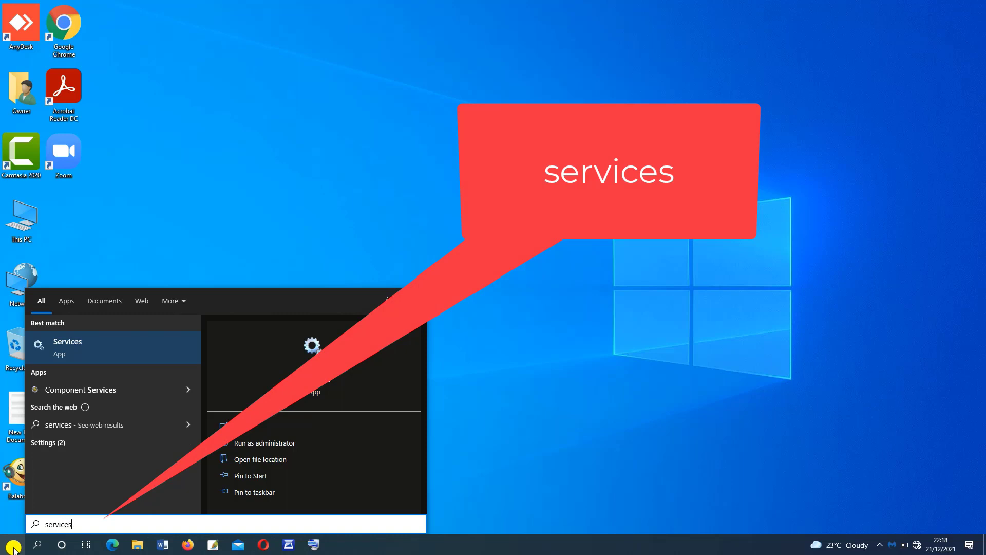
{"action": "left_click", "coordinate": [66, 346]}
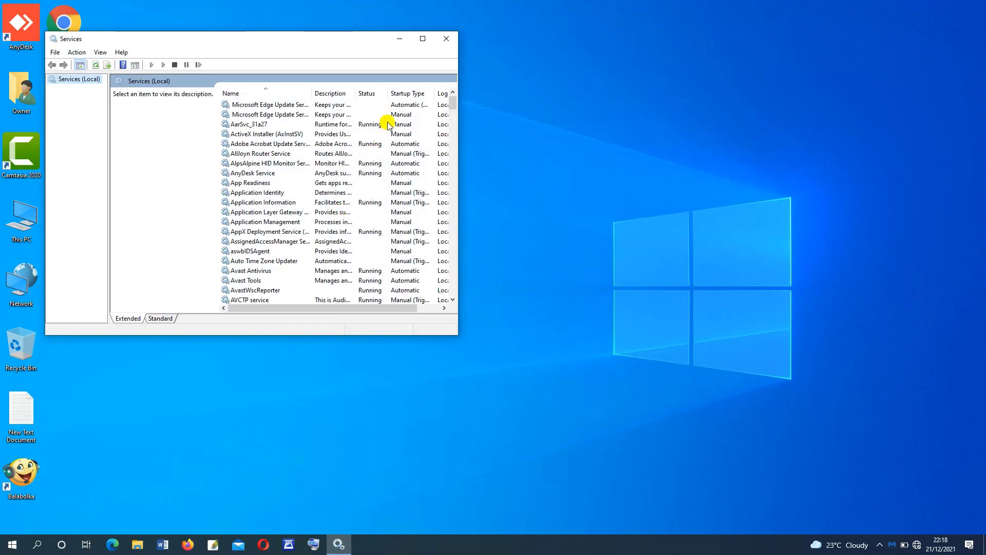
Step: Maximize Services, scroll down to Windows Update and bring up its context menu
{"action": "left_click", "coordinate": [423, 39]}
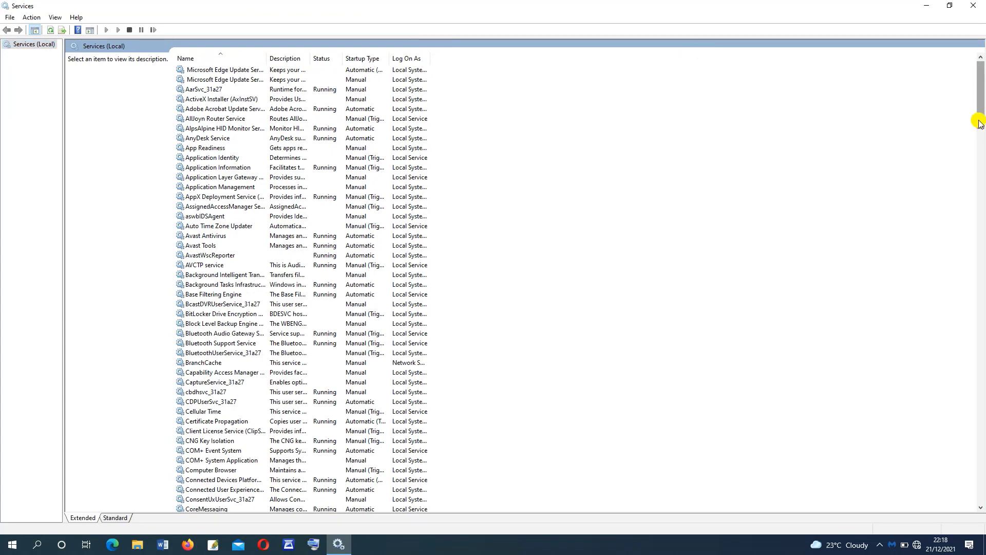
{"action": "left_click_drag", "start_coordinate": [980, 124], "coordinate": [980, 496]}
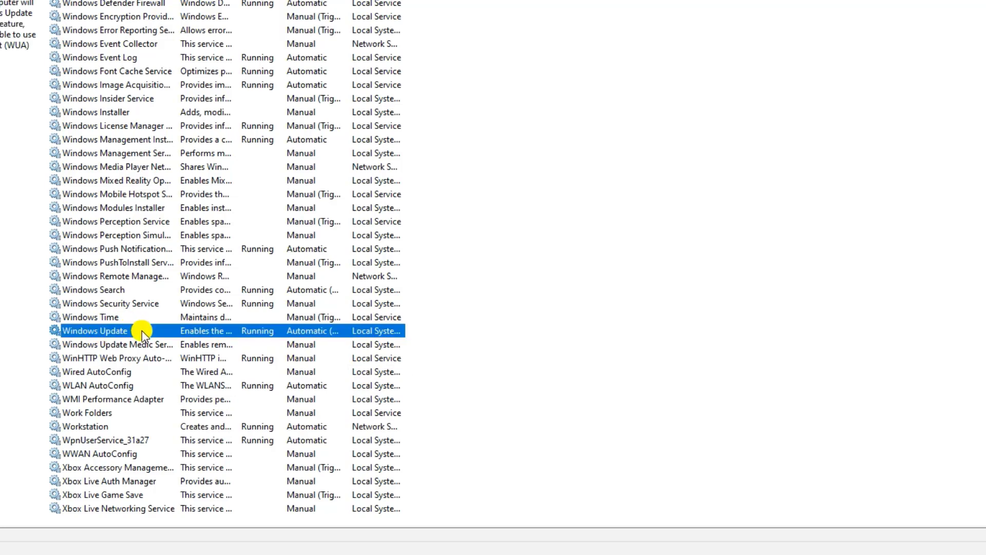
{"action": "right_click", "coordinate": [142, 330]}
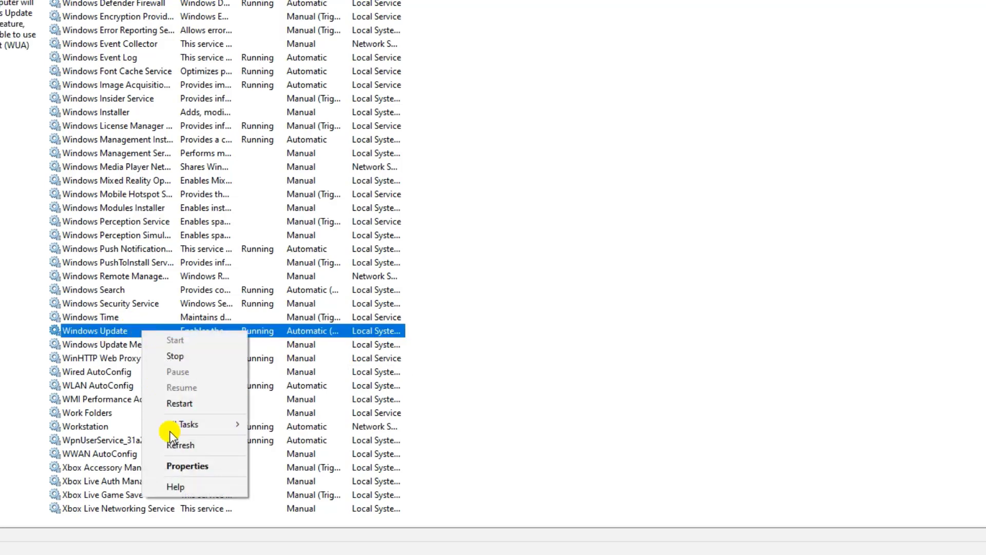
Step: Set the Windows Update service startup type to Disabled, stop it, and apply
{"action": "left_click", "coordinate": [185, 466]}
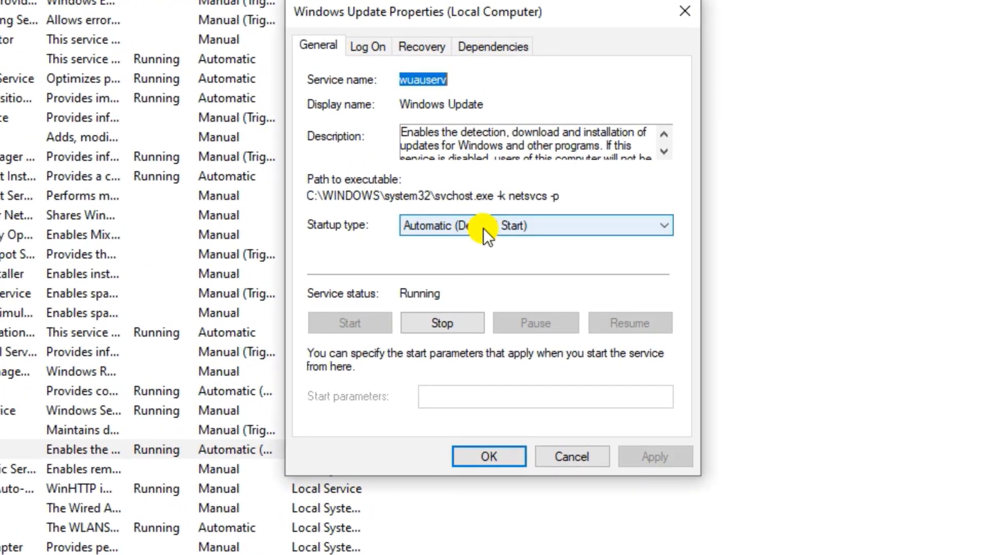
{"action": "left_click", "coordinate": [482, 228]}
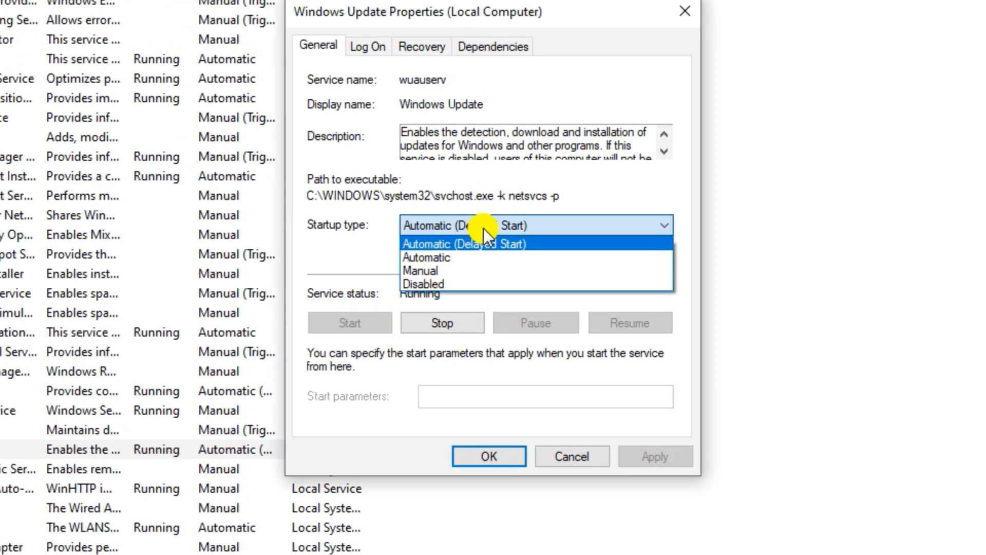
{"action": "left_click", "coordinate": [458, 283]}
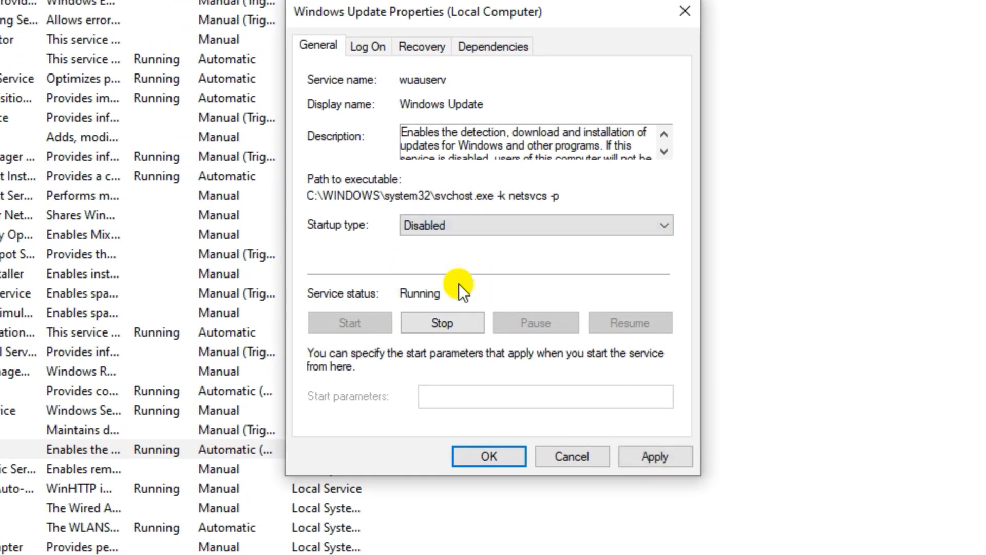
{"action": "left_click", "coordinate": [443, 328]}
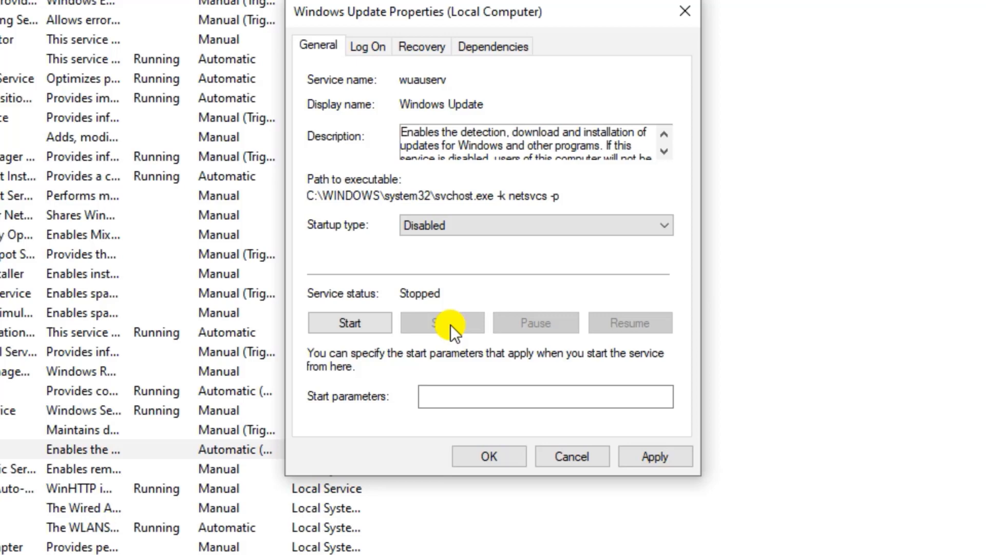
{"action": "left_click", "coordinate": [660, 454]}
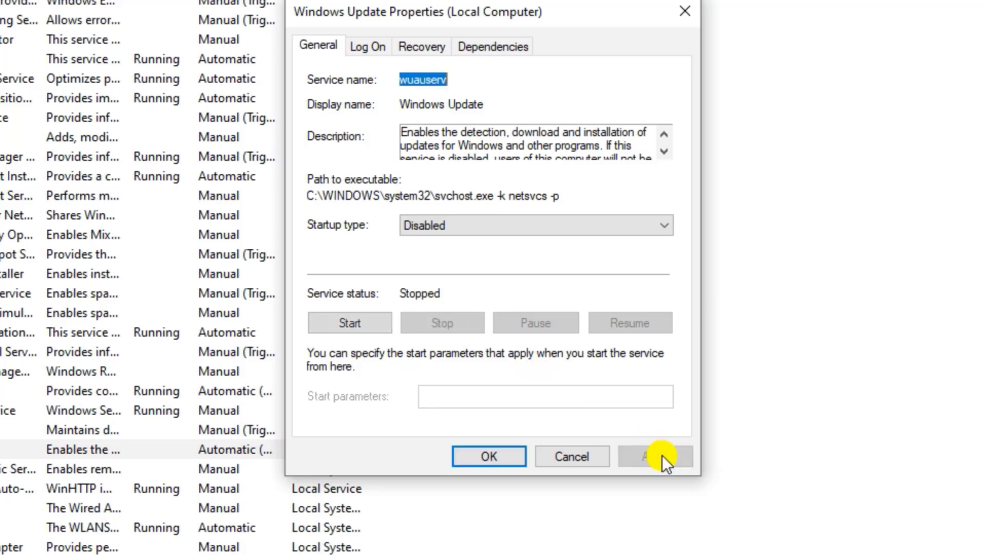
{"action": "left_click", "coordinate": [490, 457]}
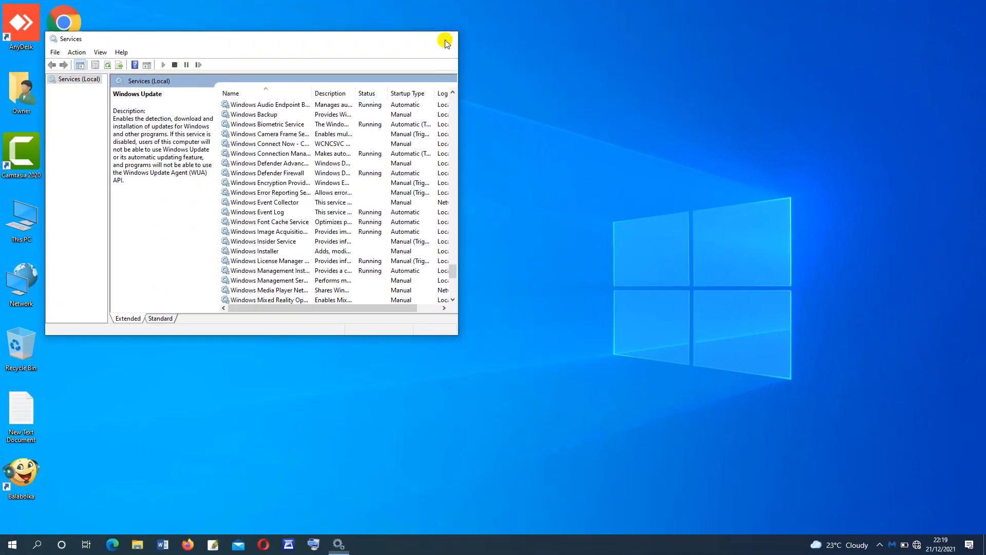
Step: Close the Services window and refresh the desktop twice
{"action": "left_click", "coordinate": [444, 41]}
{"action": "right_click", "coordinate": [423, 119]}
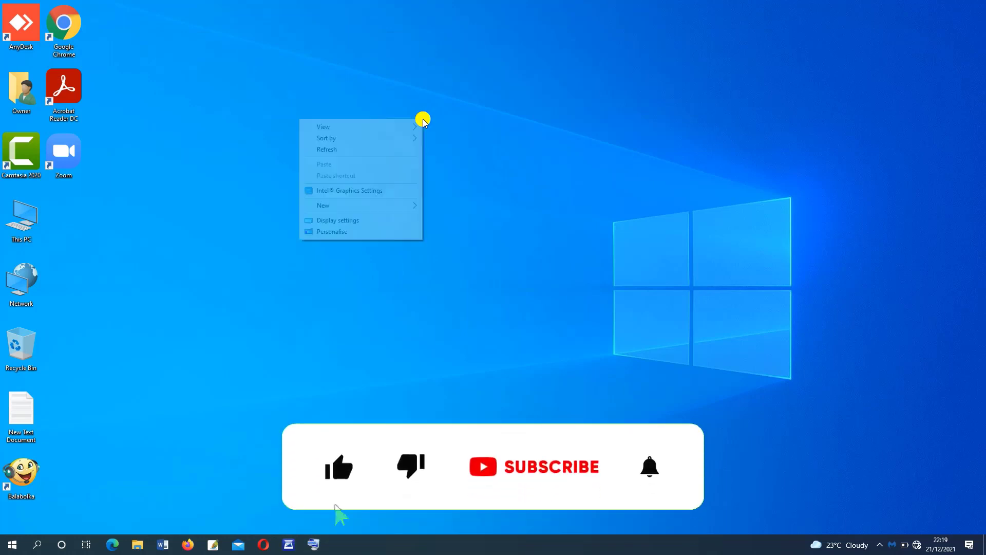
{"action": "left_click", "coordinate": [396, 147]}
{"action": "right_click", "coordinate": [397, 146]}
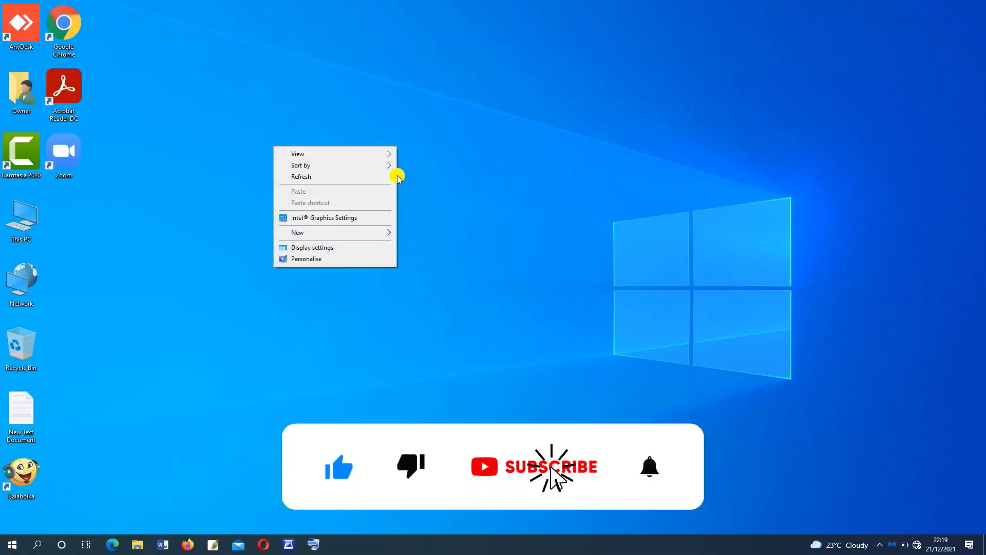
{"action": "left_click", "coordinate": [380, 176]}
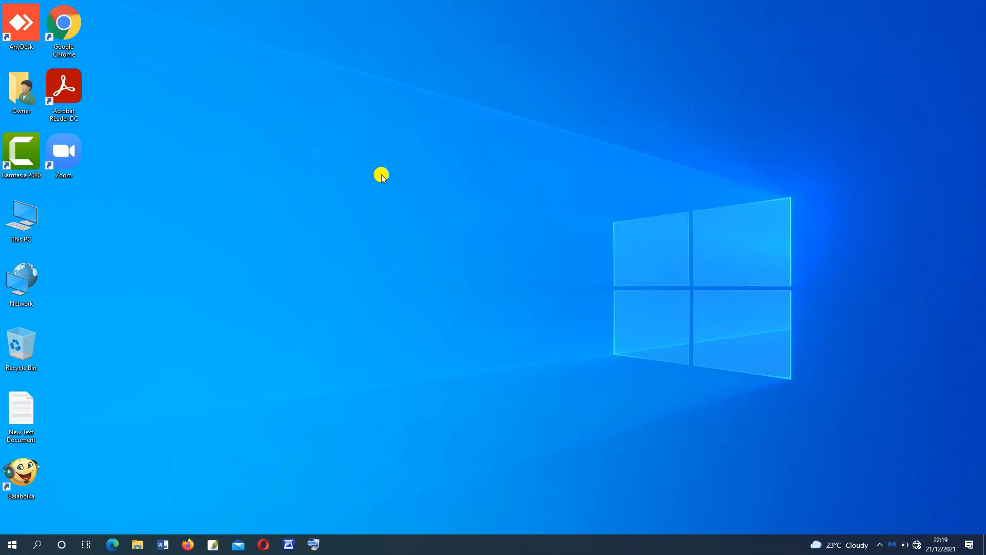
Step: Launch the Registry Editor by running regedit from the Win+R Run dialog
{"action": "key", "text": "super+r"}
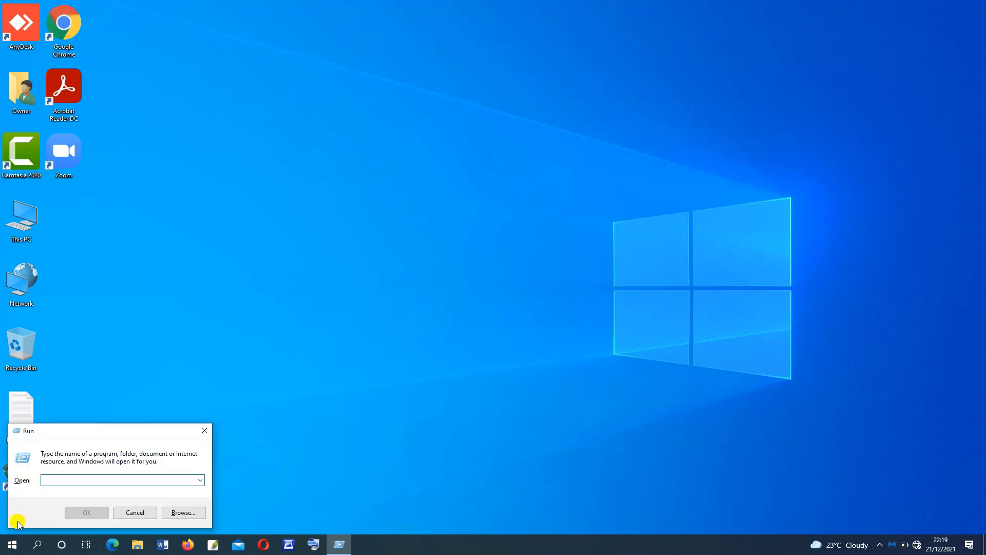
{"action": "type", "text": "regedit"}
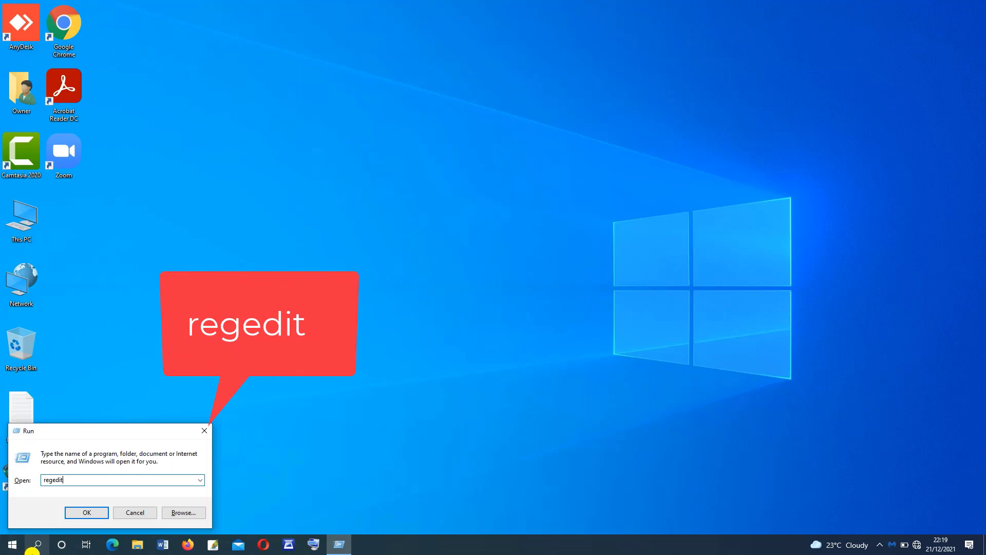
{"action": "left_click", "coordinate": [86, 513]}
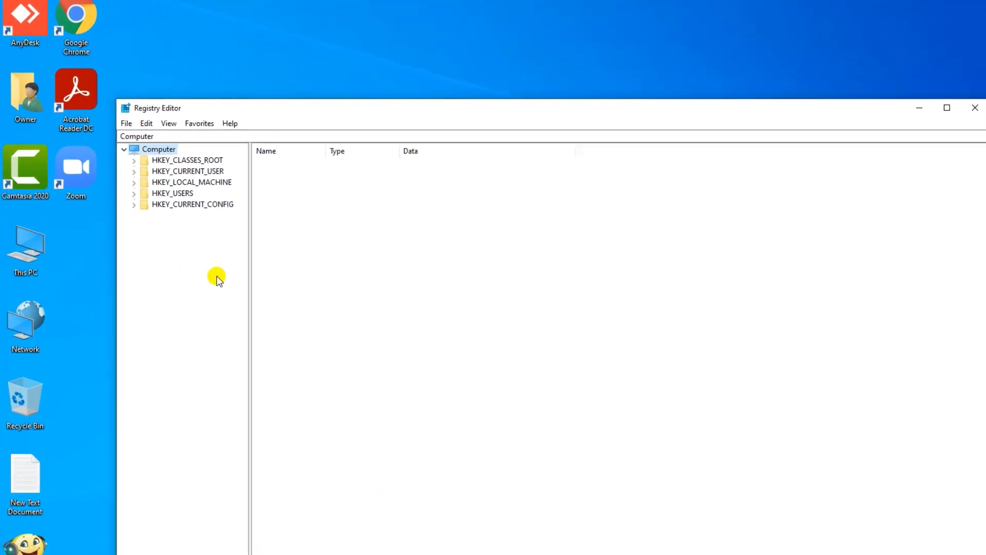
Step: Expand HKEY_LOCAL_MACHINE > SOFTWARE > Policies > Microsoft in the registry tree
{"action": "left_click", "coordinate": [184, 184]}
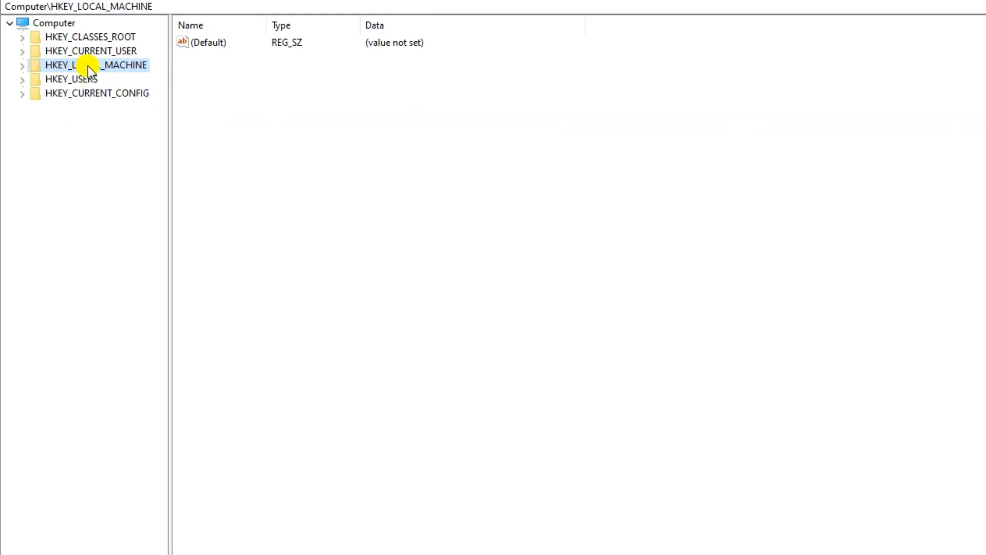
{"action": "left_click", "coordinate": [21, 64]}
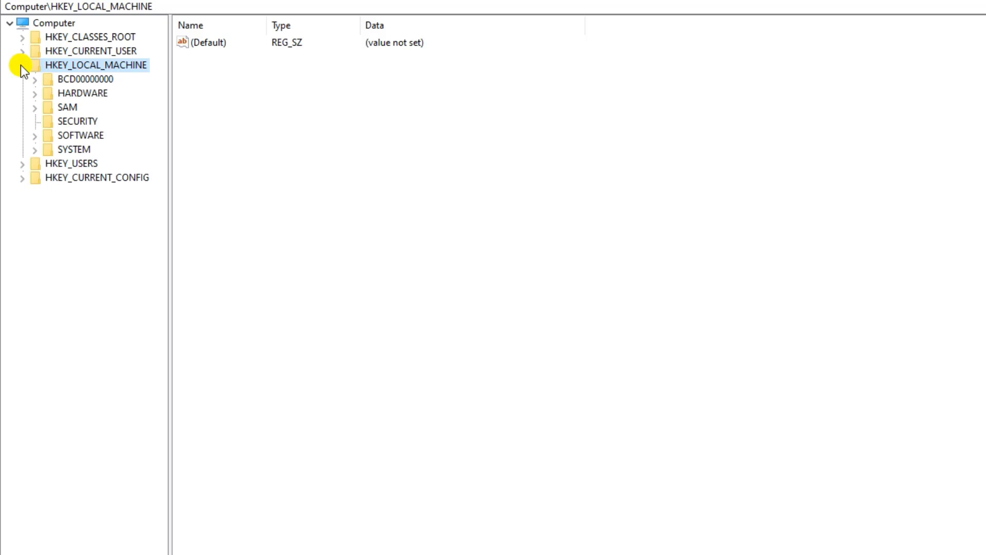
{"action": "left_click", "coordinate": [34, 135]}
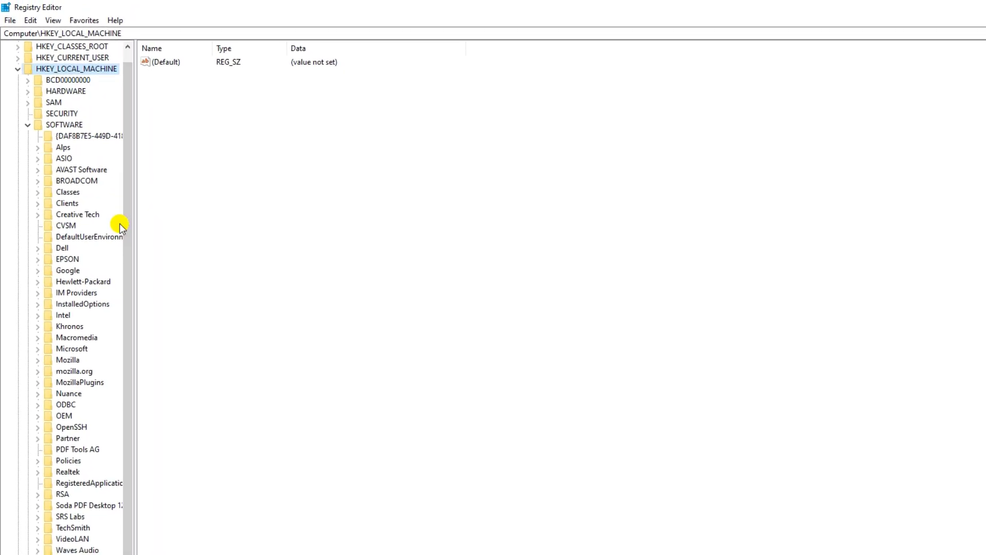
{"action": "left_click", "coordinate": [68, 460]}
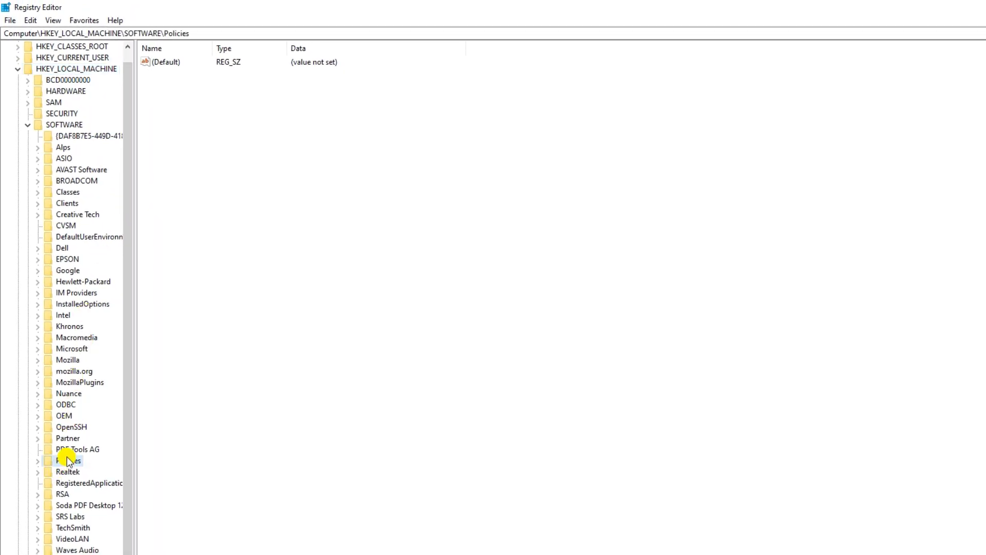
{"action": "left_click", "coordinate": [38, 461]}
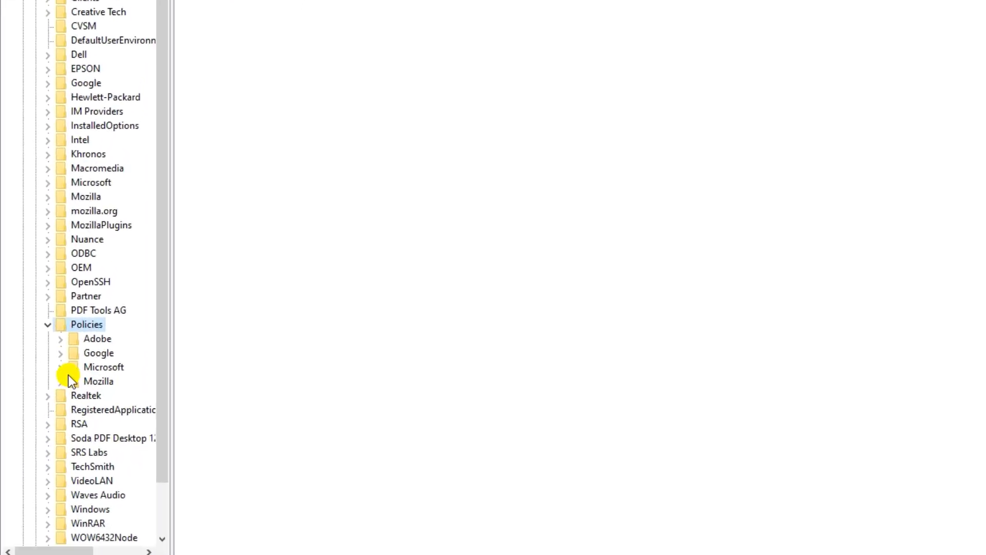
{"action": "left_click", "coordinate": [62, 369]}
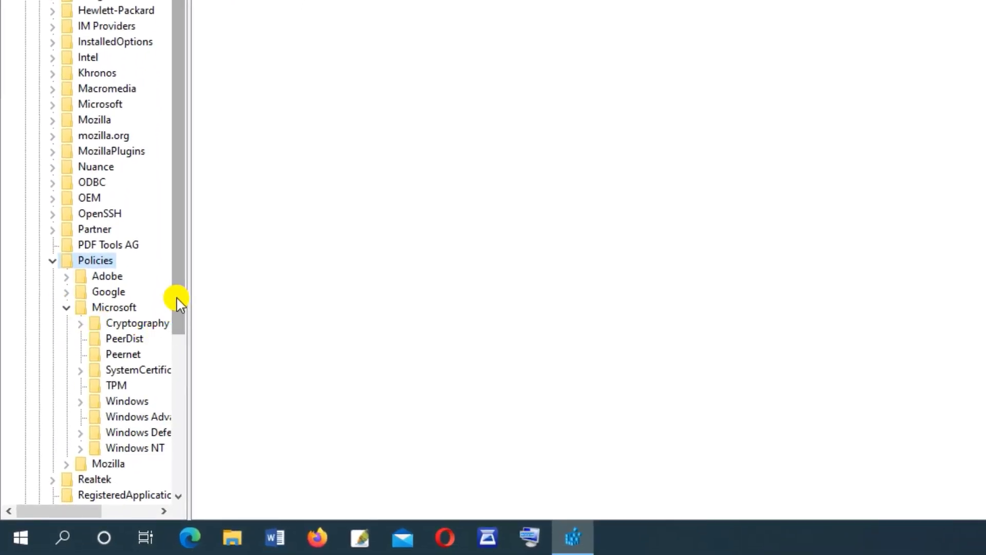
Step: Expand Windows > WindowsUpdate and select the AU key to show its values
{"action": "left_click_drag", "start_coordinate": [180, 288], "coordinate": [173, 361]}
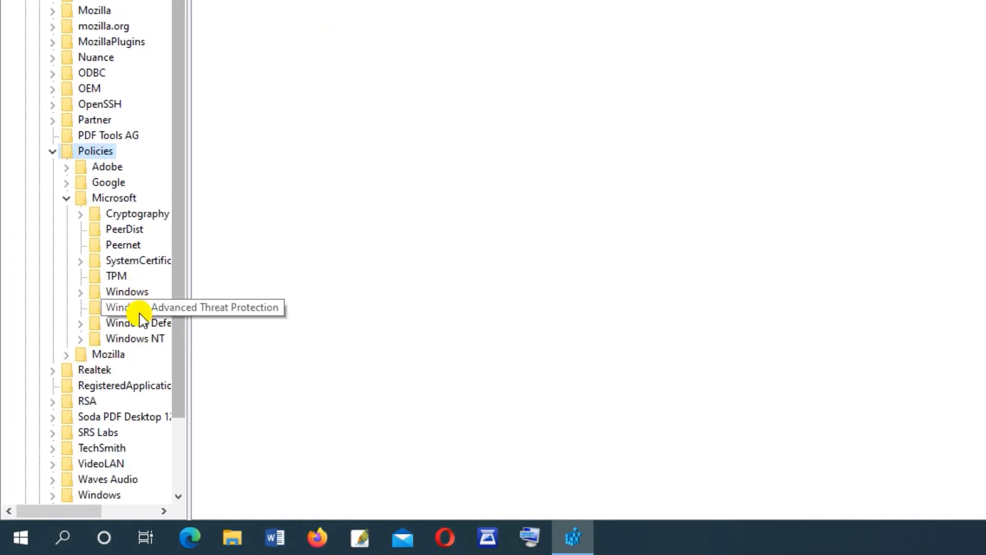
{"action": "left_click", "coordinate": [120, 292]}
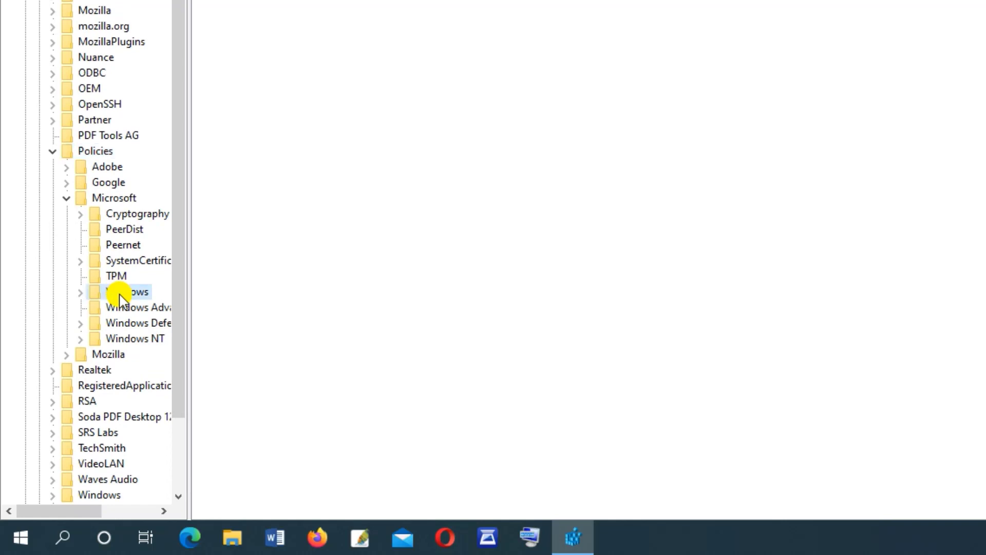
{"action": "left_click", "coordinate": [78, 293]}
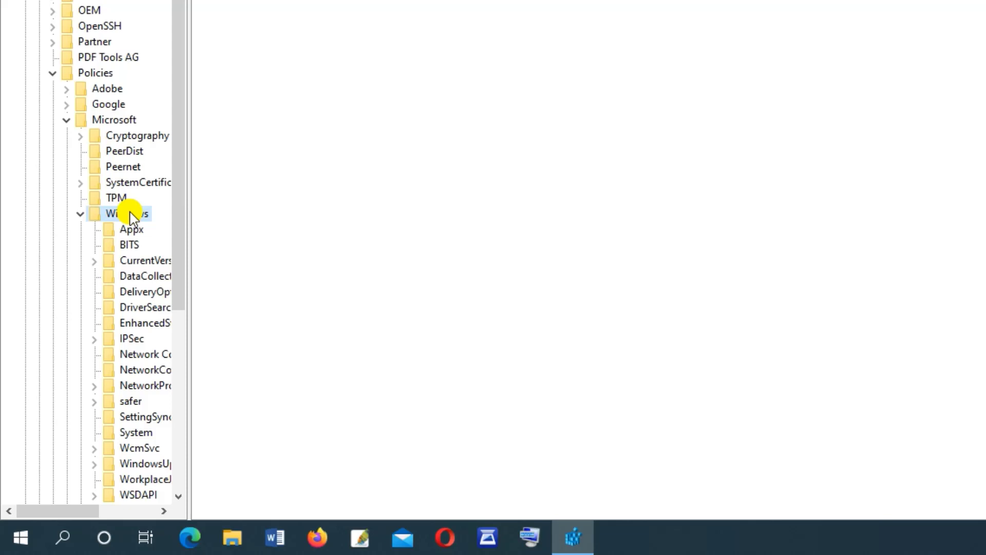
{"action": "left_click", "coordinate": [155, 450]}
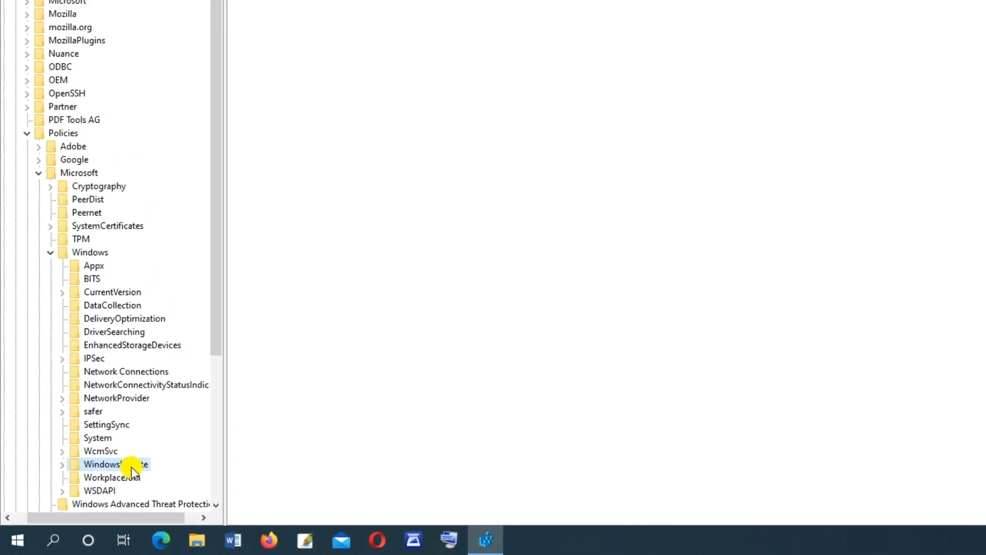
{"action": "left_click", "coordinate": [62, 464]}
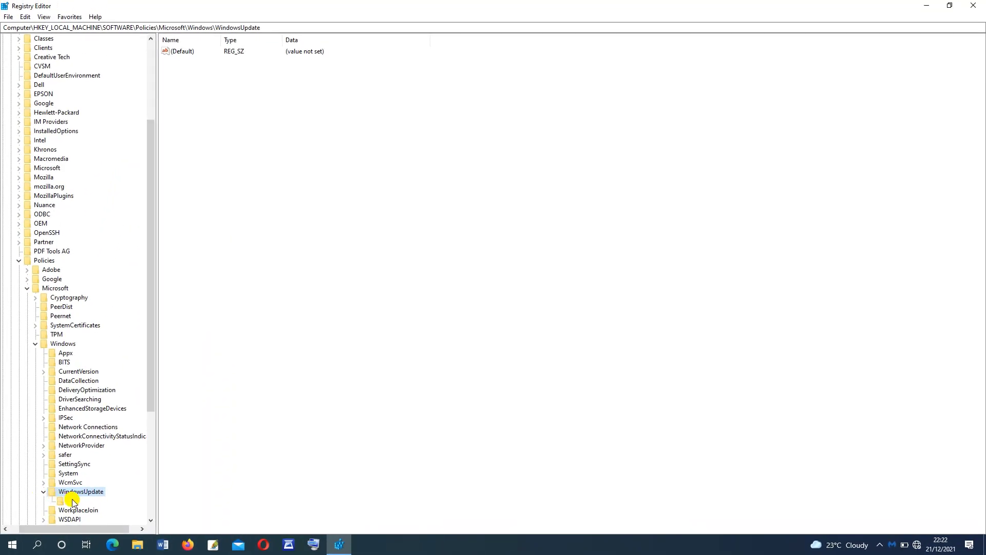
{"action": "left_click", "coordinate": [73, 503]}
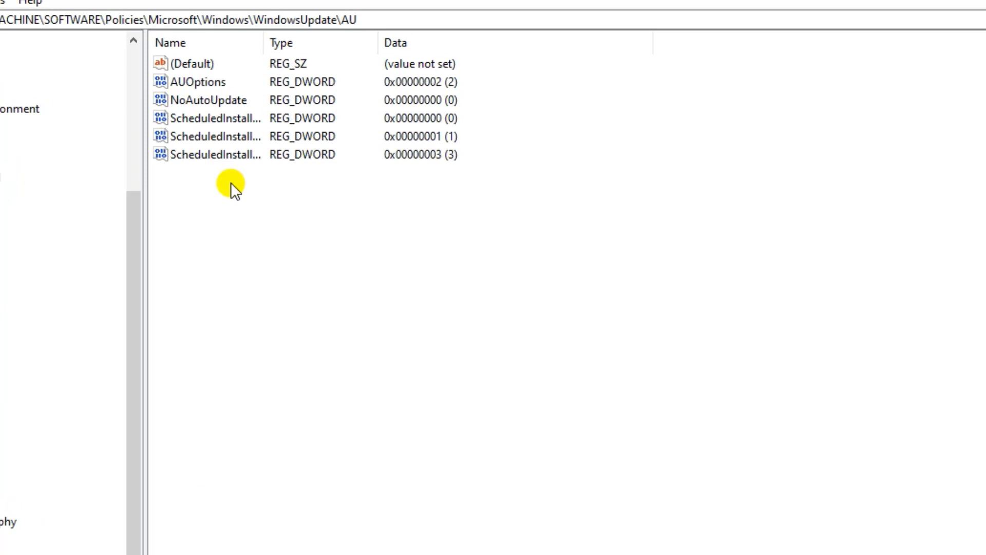
Step: Change the AU key's NoAutoUpdate value data to 1 and close Registry Editor
{"action": "left_click", "coordinate": [217, 98]}
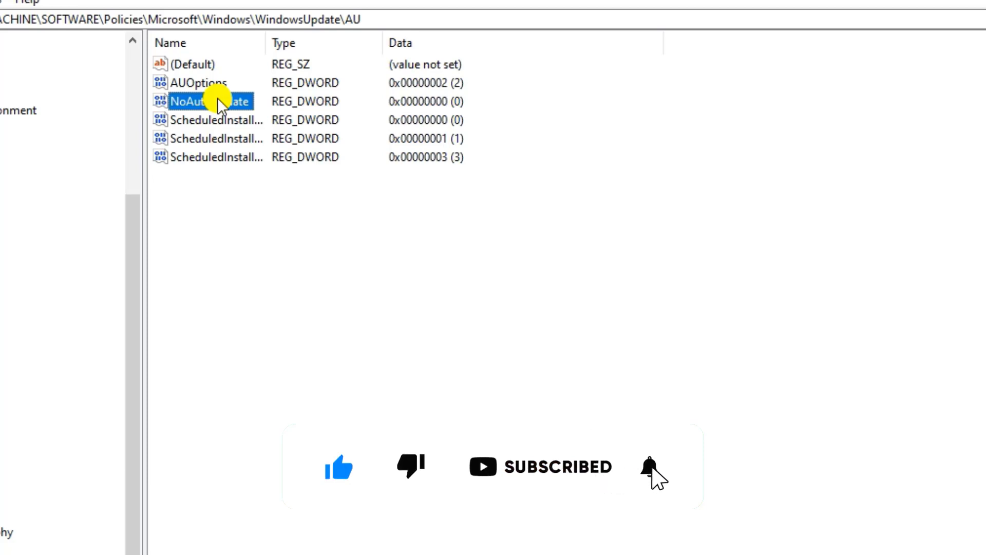
{"action": "double_click", "coordinate": [217, 98]}
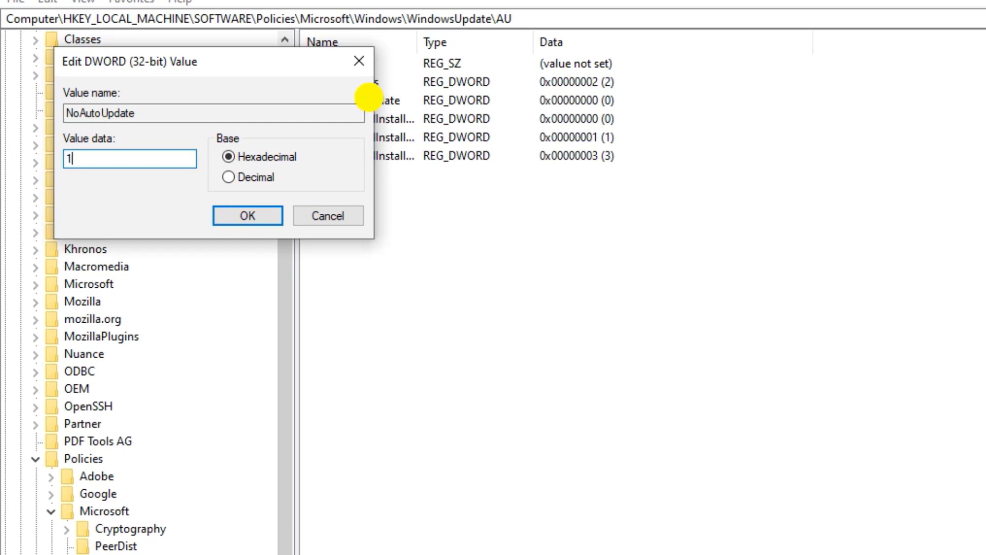
{"action": "type", "text": "1"}
{"action": "left_click", "coordinate": [247, 215]}
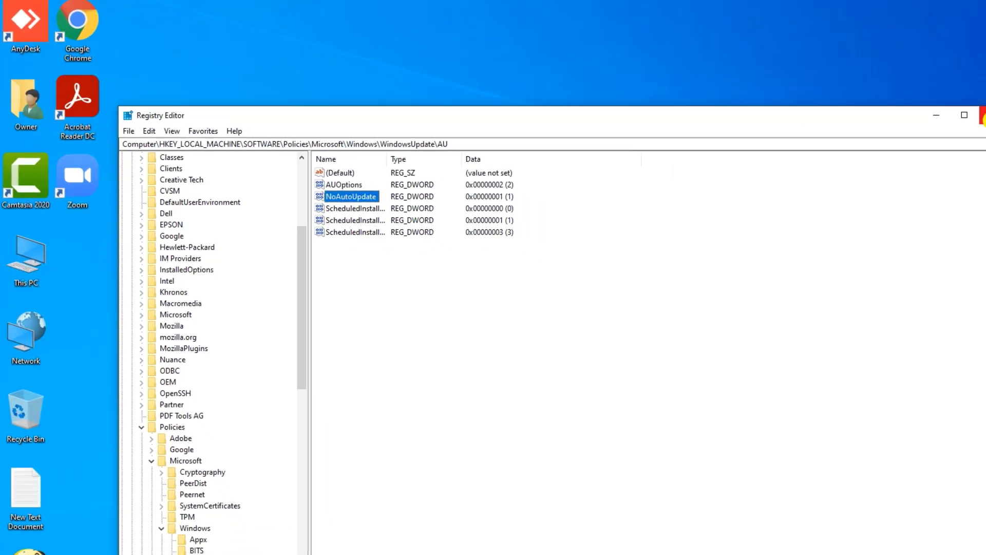
{"action": "left_click", "coordinate": [963, 109]}
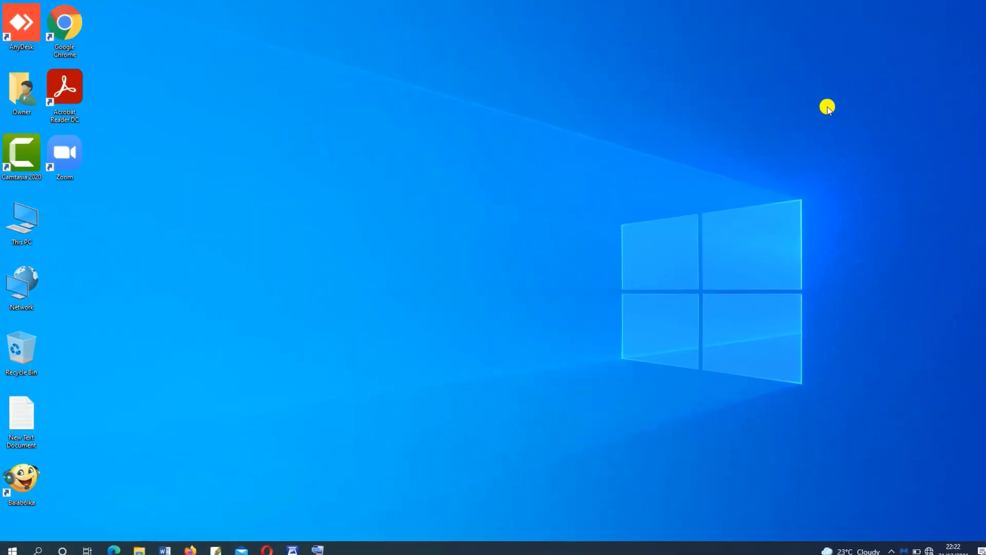
{"action": "right_click", "coordinate": [545, 209]}
{"action": "left_click", "coordinate": [515, 239]}
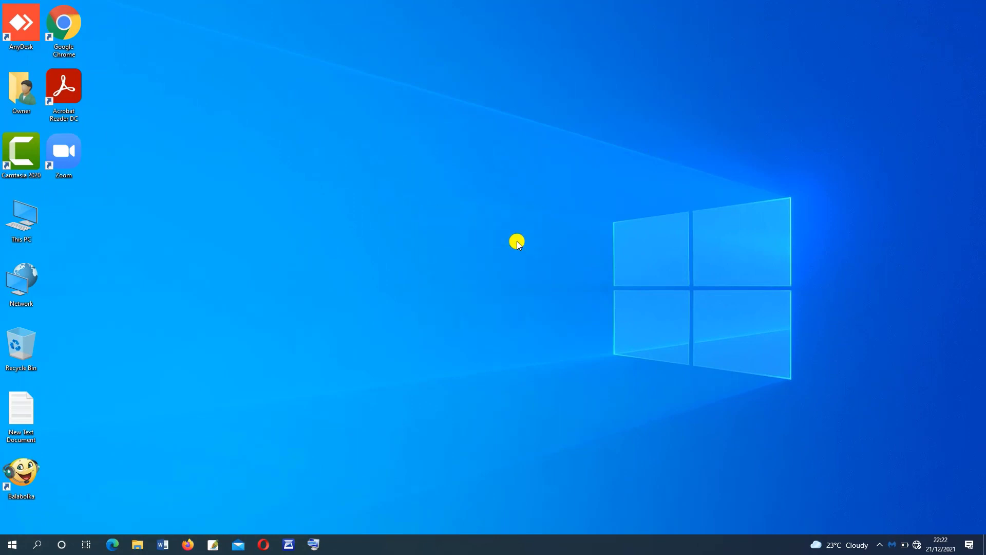
{"action": "right_click", "coordinate": [501, 220]}
{"action": "left_click", "coordinate": [483, 250]}
{"action": "right_click", "coordinate": [483, 250]}
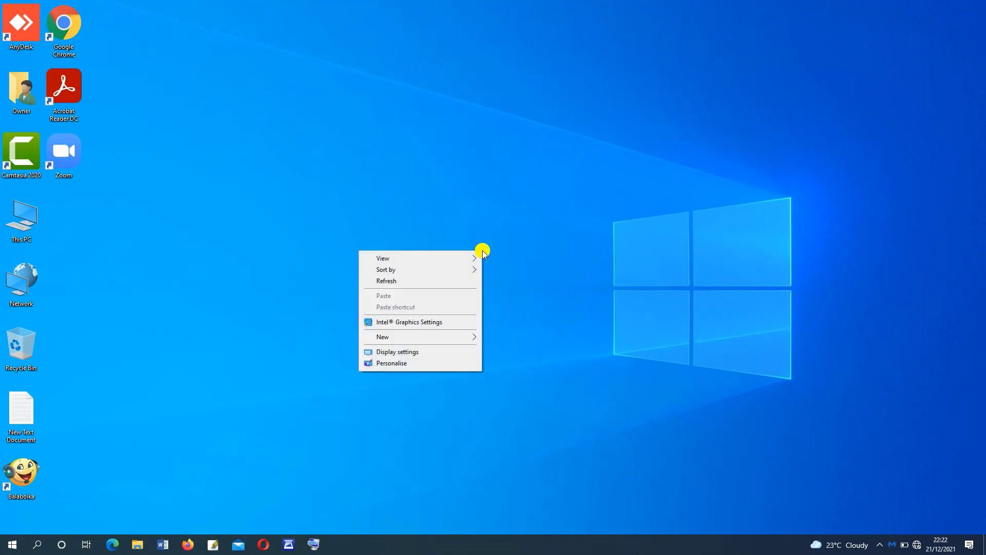
{"action": "left_click", "coordinate": [468, 281]}
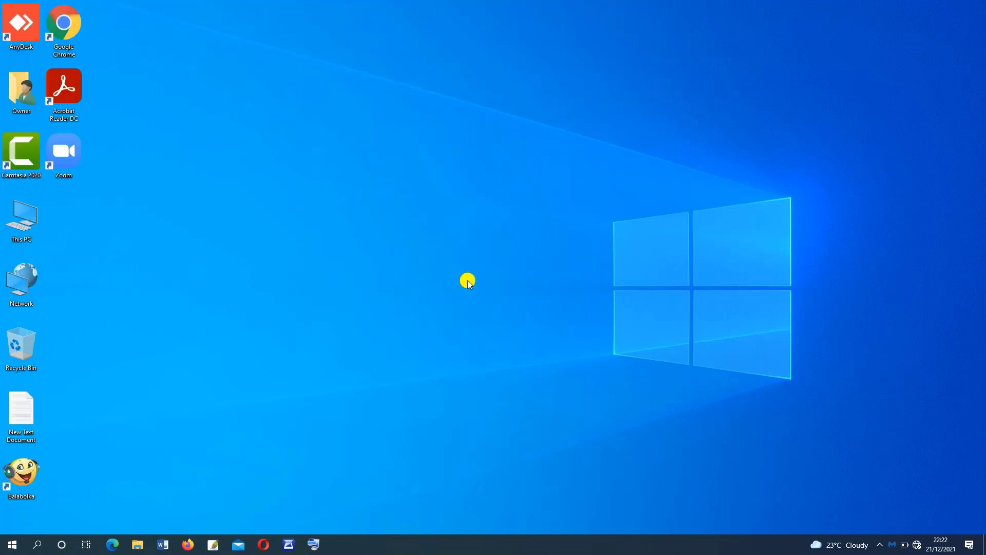